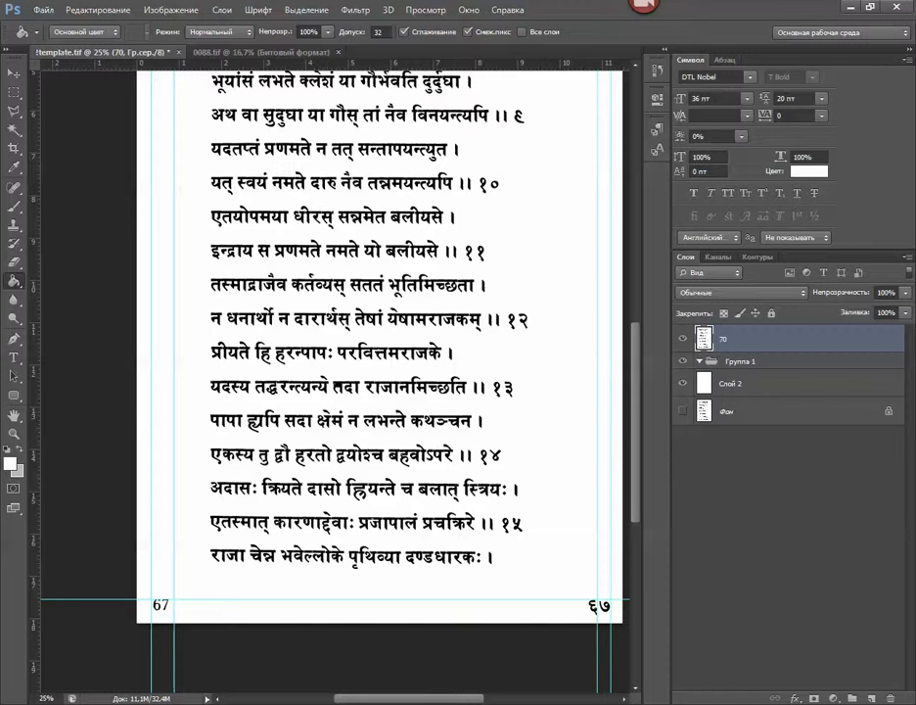
Step: Collapse Группа 1, paste page 85 as a new layer and nudge it slightly right and down
{"action": "left_click", "coordinate": [754, 383]}
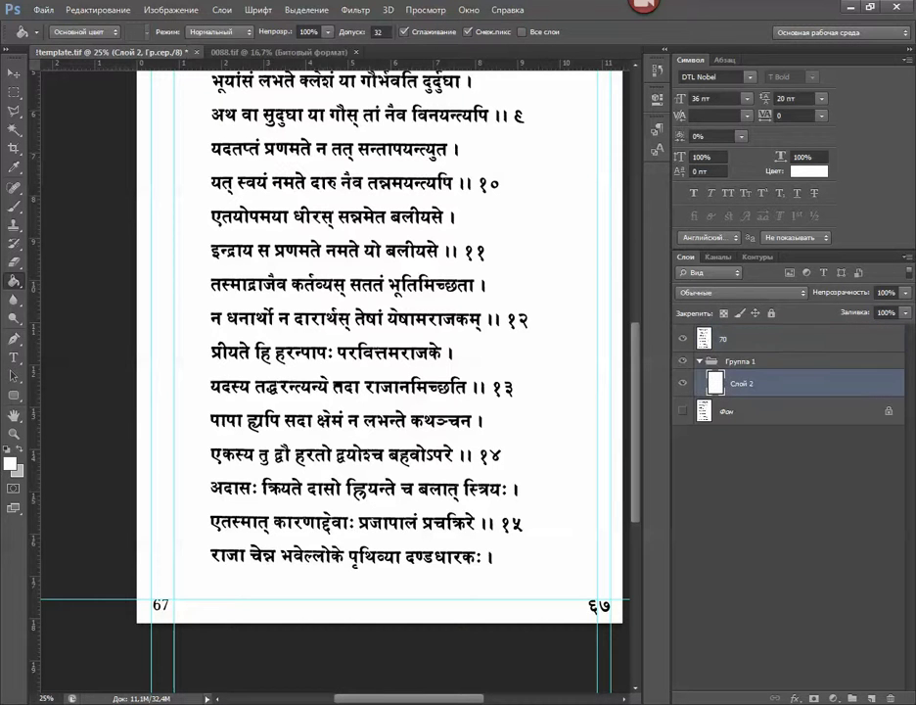
{"action": "left_click", "coordinate": [699, 361]}
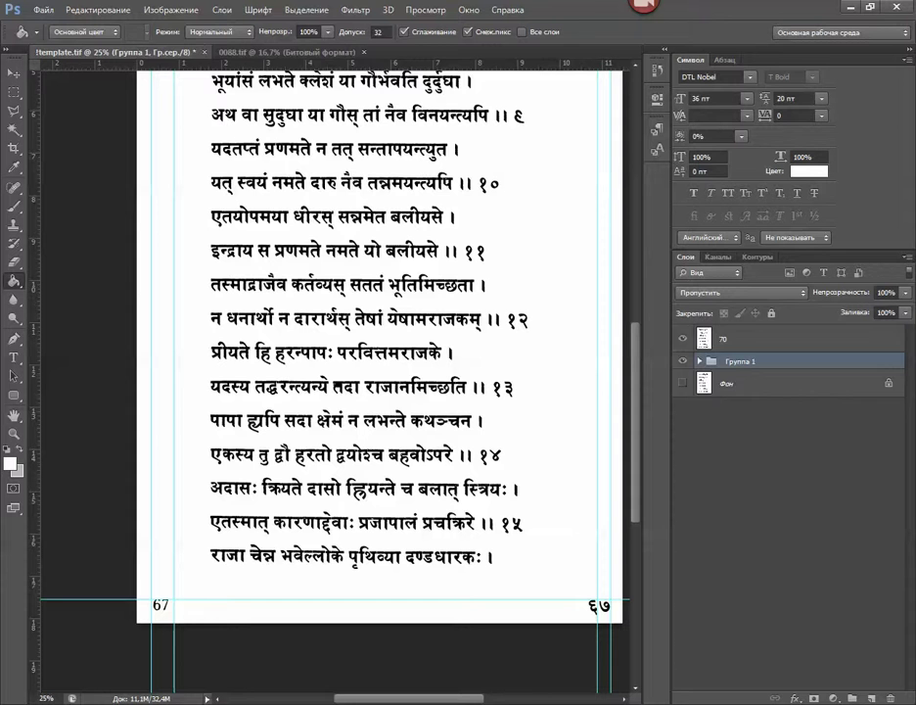
{"action": "key", "text": "ctrl+v"}
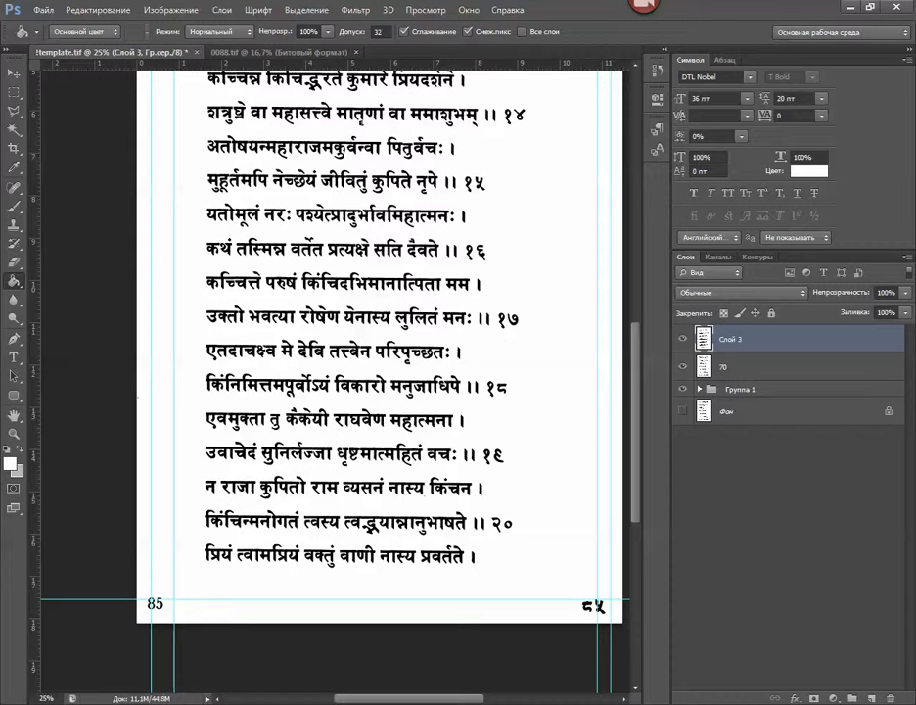
{"action": "scroll", "coordinate": [381, 343], "scroll_direction": "up", "scroll_amount": 8}
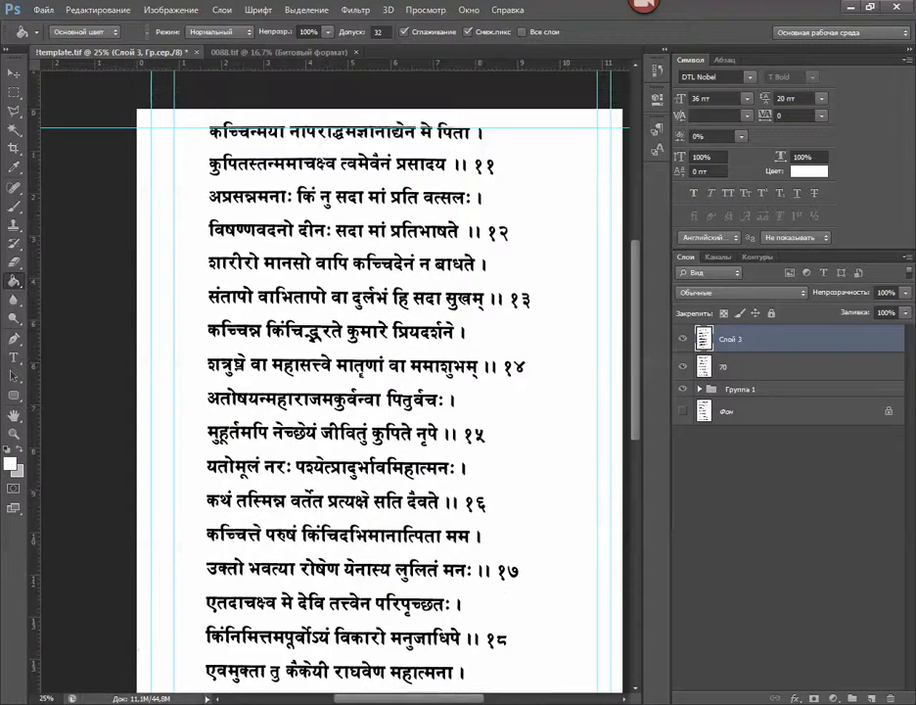
{"action": "key", "text": "v"}
{"action": "scroll", "coordinate": [381, 392], "scroll_direction": "down", "scroll_amount": 7}
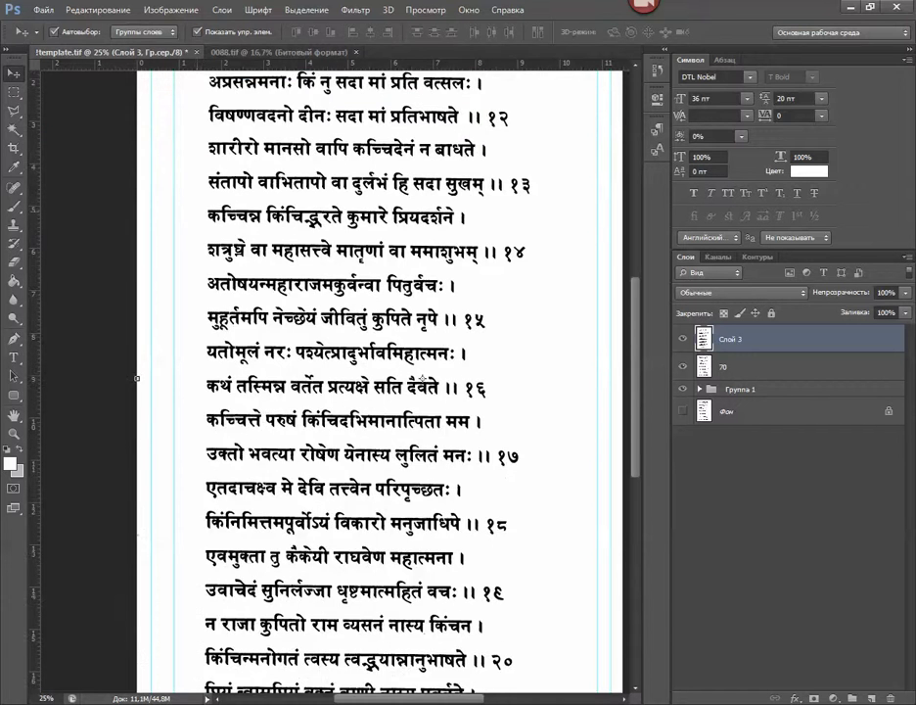
{"action": "left_click_drag", "start_coordinate": [422, 288], "coordinate": [427, 291]}
{"action": "scroll", "coordinate": [427, 290], "scroll_direction": "up", "scroll_amount": 7}
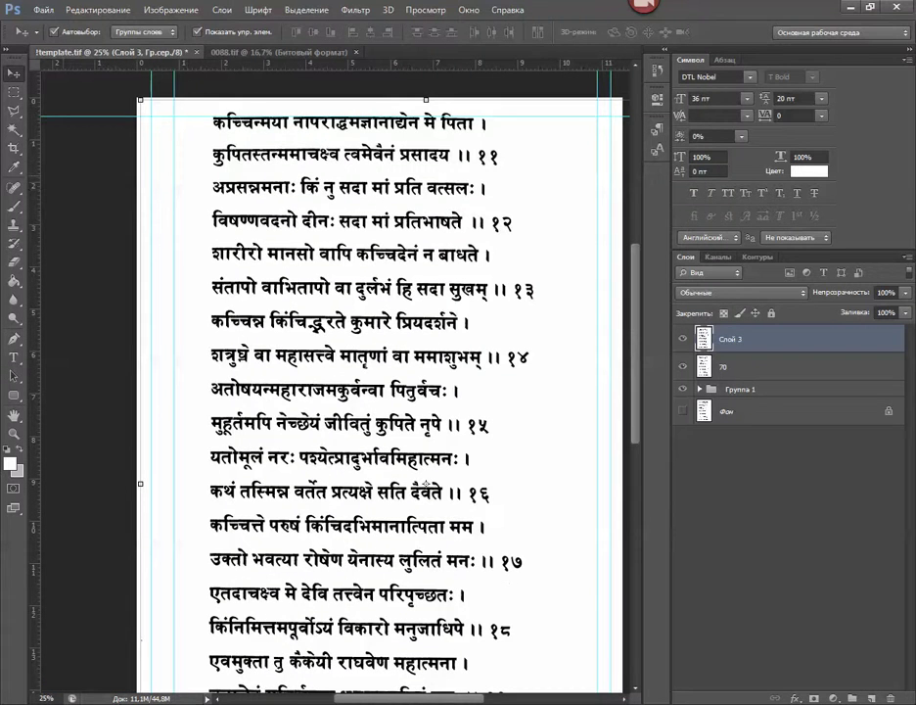
Step: Add a vertical guide at the text's left edge and rotate the page about -0.3° to straighten it
{"action": "left_click_drag", "start_coordinate": [38, 166], "coordinate": [212, 167]}
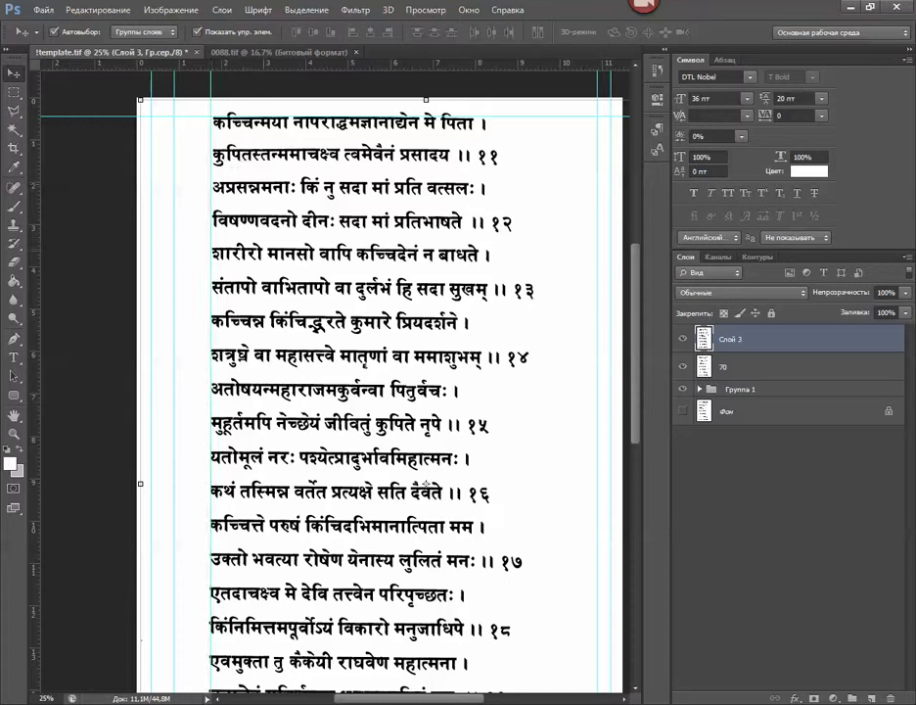
{"action": "scroll", "coordinate": [426, 312], "scroll_direction": "down", "scroll_amount": 5}
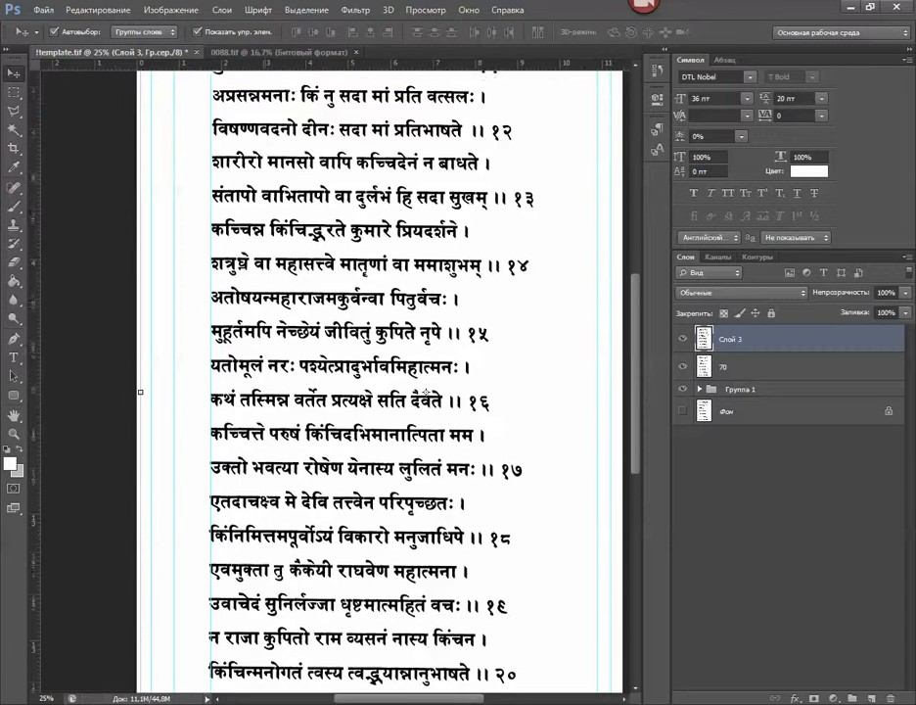
{"action": "scroll", "coordinate": [427, 312], "scroll_direction": "up", "scroll_amount": 1}
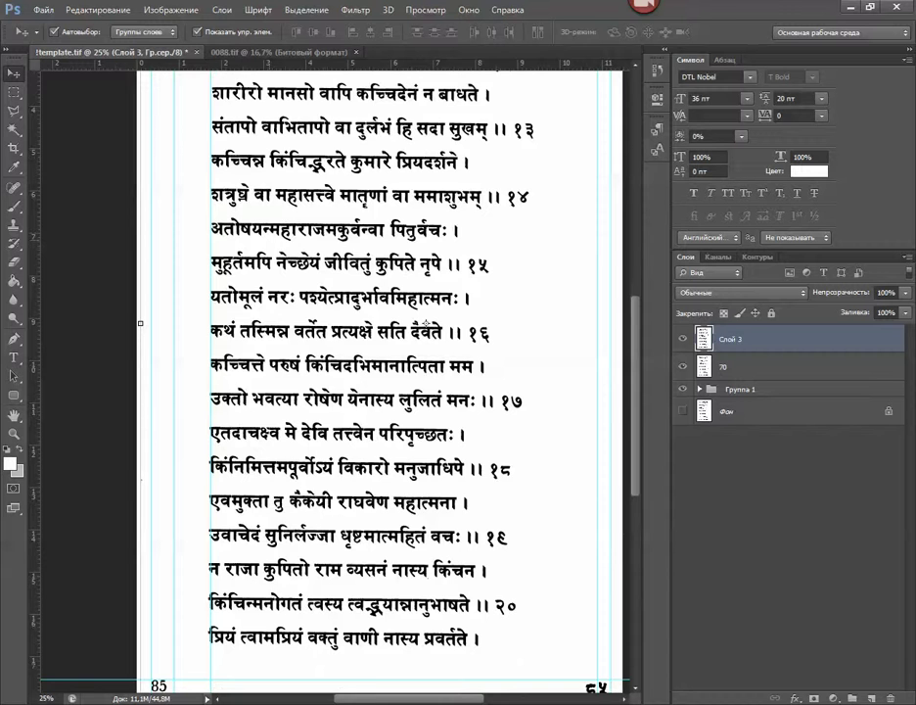
{"action": "left_click_drag", "start_coordinate": [427, 323], "coordinate": [427, 506]}
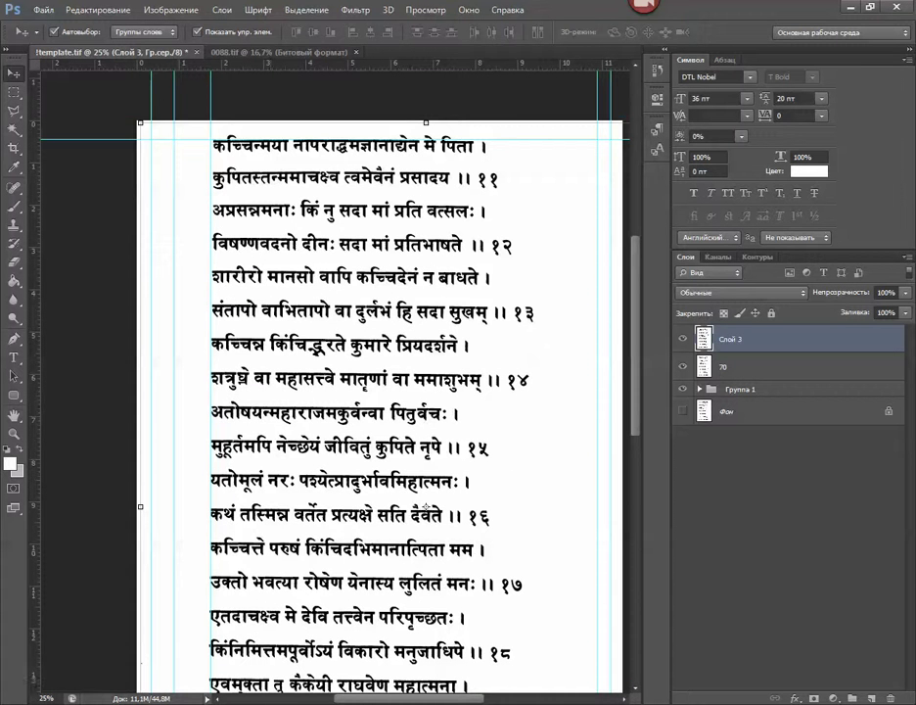
{"action": "key", "text": "ctrl+t"}
{"action": "left_click_drag", "start_coordinate": [125, 92], "coordinate": [128, 84]}
{"action": "key", "text": "v"}
{"action": "key", "text": "Return"}
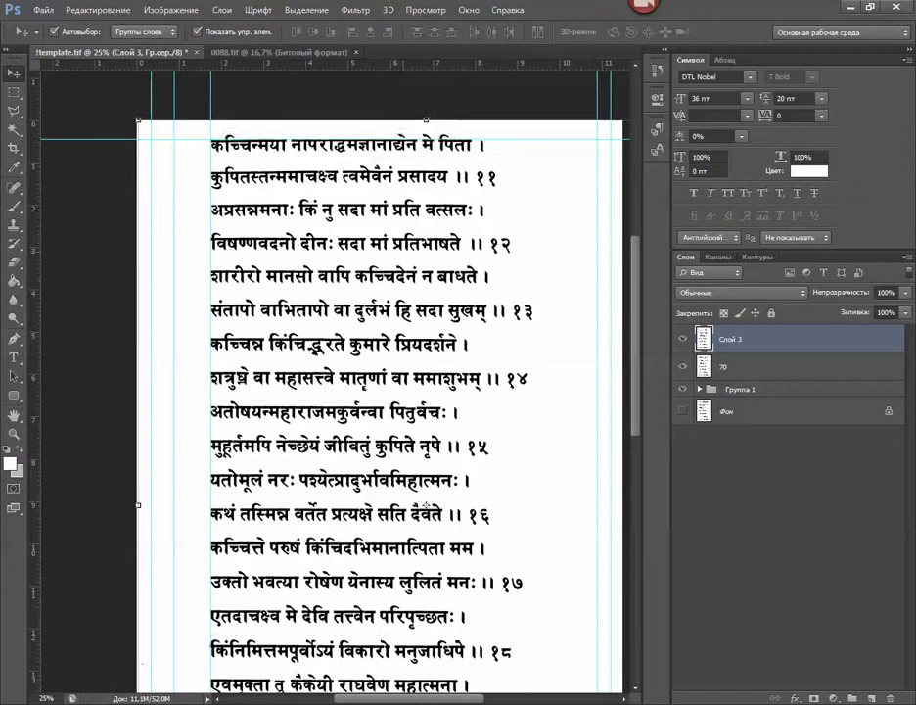
Step: Rename the new page 85 layer to 88
{"action": "scroll", "coordinate": [379, 391], "scroll_direction": "down", "scroll_amount": 2}
{"action": "left_click_drag", "start_coordinate": [426, 473], "coordinate": [426, 264]}
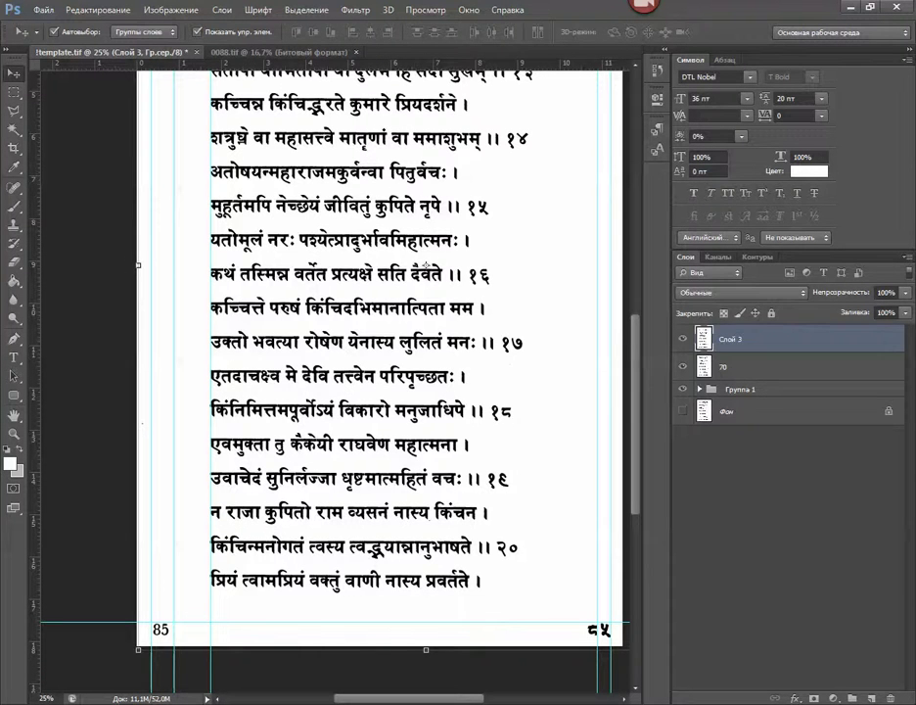
{"action": "double_click", "coordinate": [773, 339]}
{"action": "key", "text": "Escape"}
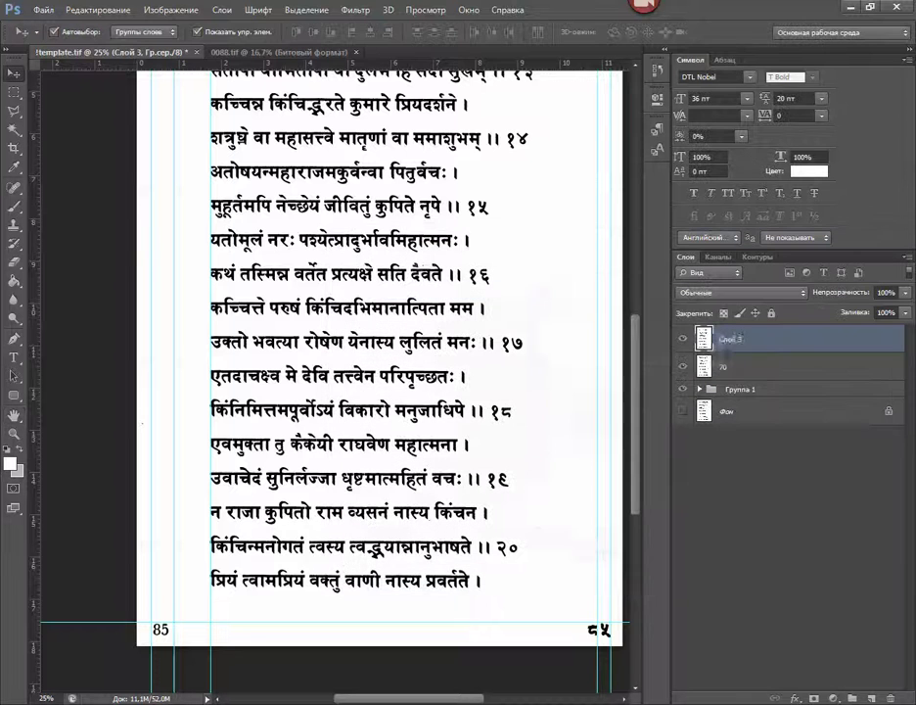
{"action": "double_click", "coordinate": [732, 339]}
{"action": "type", "text": "88"}
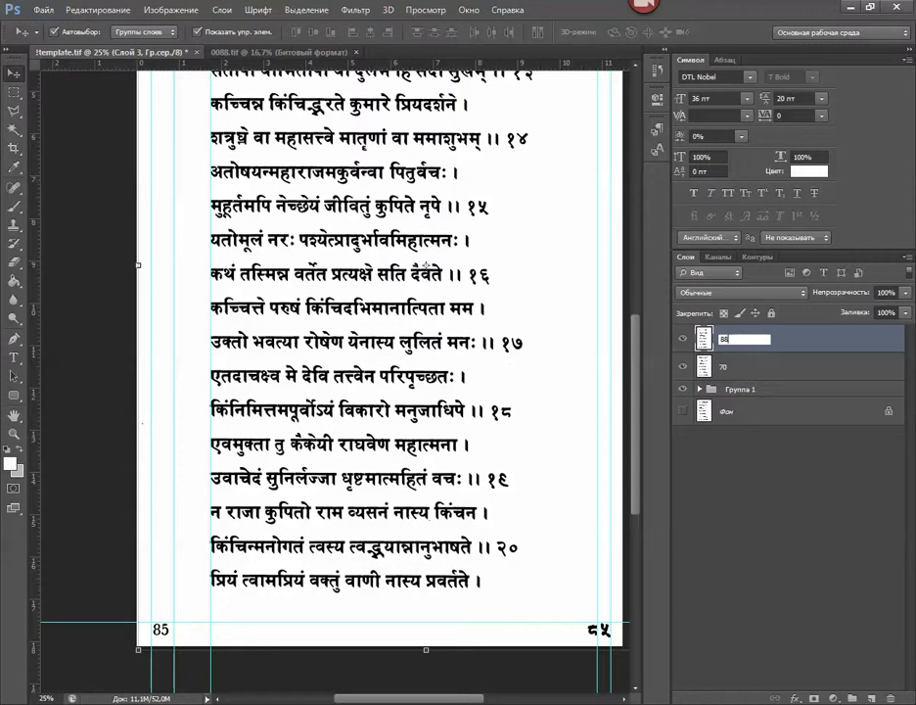
{"action": "key", "text": "Return"}
Step: Save the template and open the page file 0089.tif
{"action": "left_click", "coordinate": [44, 10]}
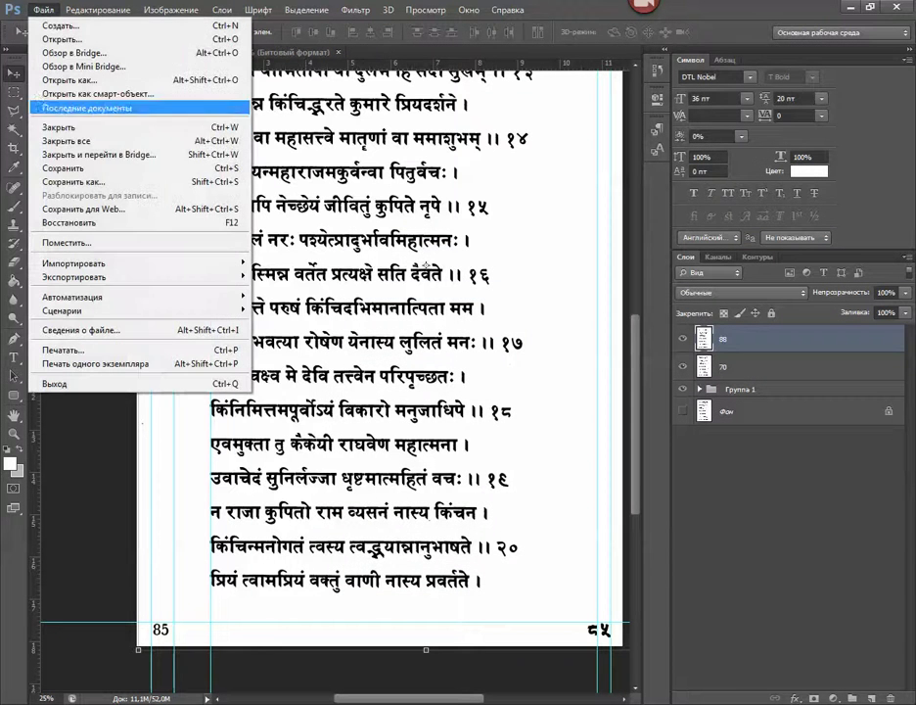
{"action": "key", "text": "Return"}
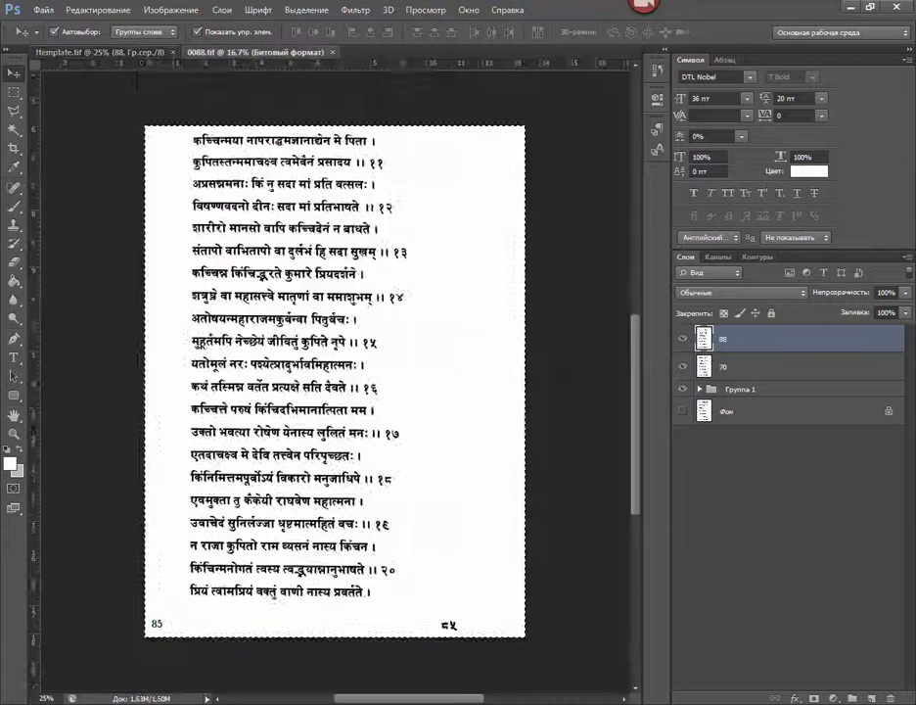
{"action": "left_click", "coordinate": [33, 10]}
{"action": "left_click", "coordinate": [58, 41]}
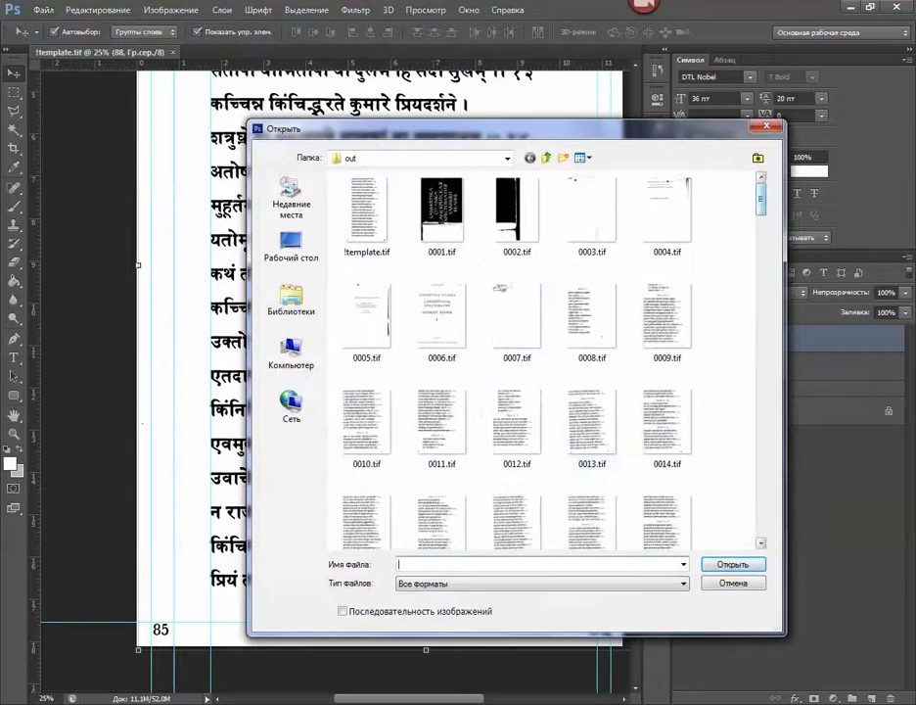
{"action": "scroll", "coordinate": [548, 357], "scroll_direction": "down", "scroll_amount": 10}
{"action": "scroll", "coordinate": [517, 358], "scroll_direction": "down", "scroll_amount": 5}
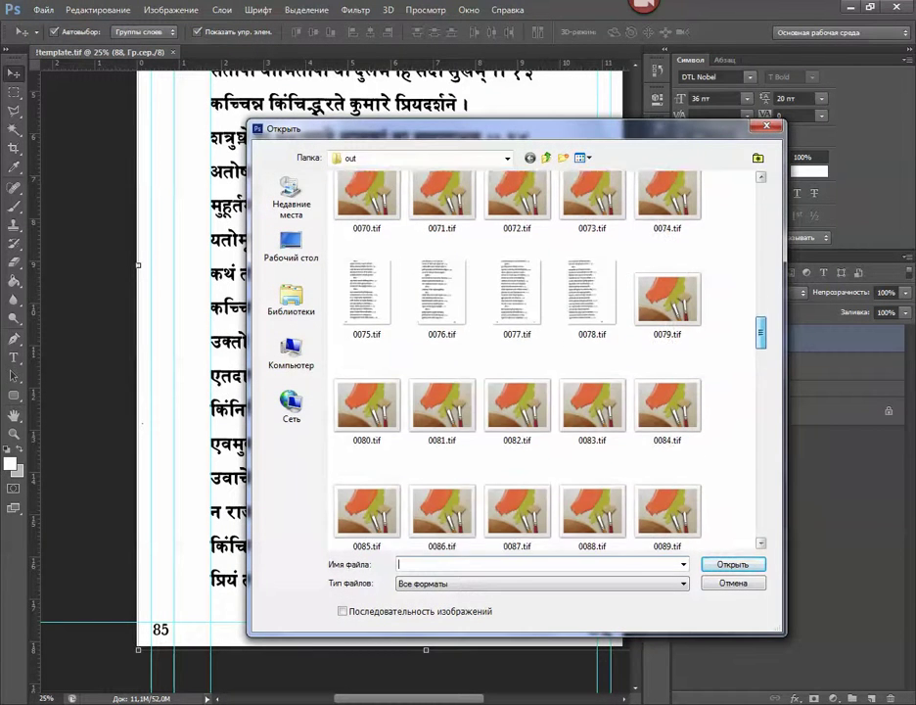
{"action": "double_click", "coordinate": [668, 365]}
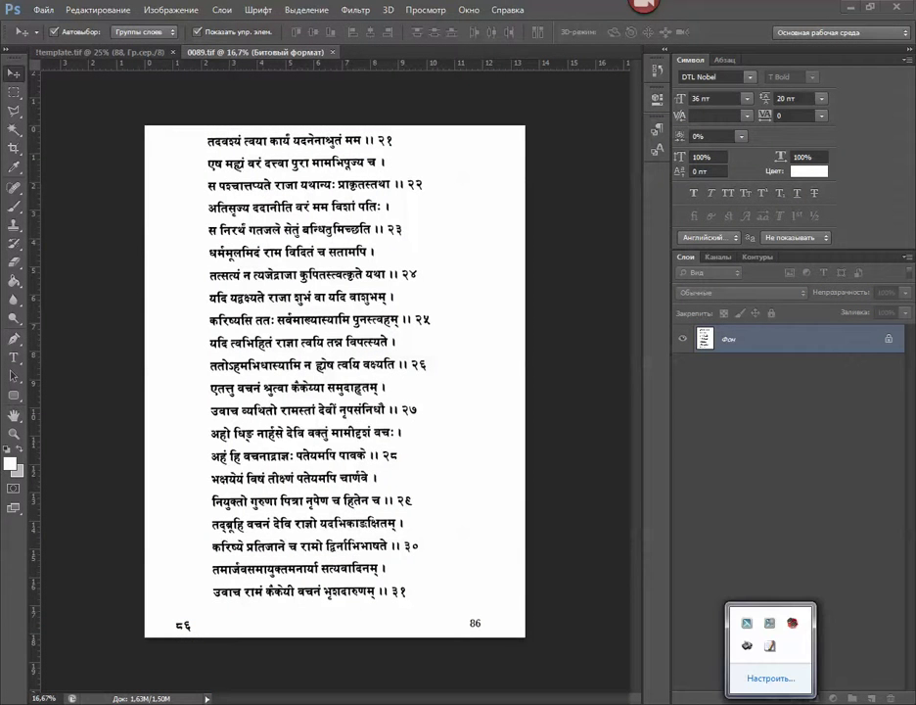
Step: Copy all of page 86 and paste it into the template as a new layer
{"action": "key", "text": "ctrl+a"}
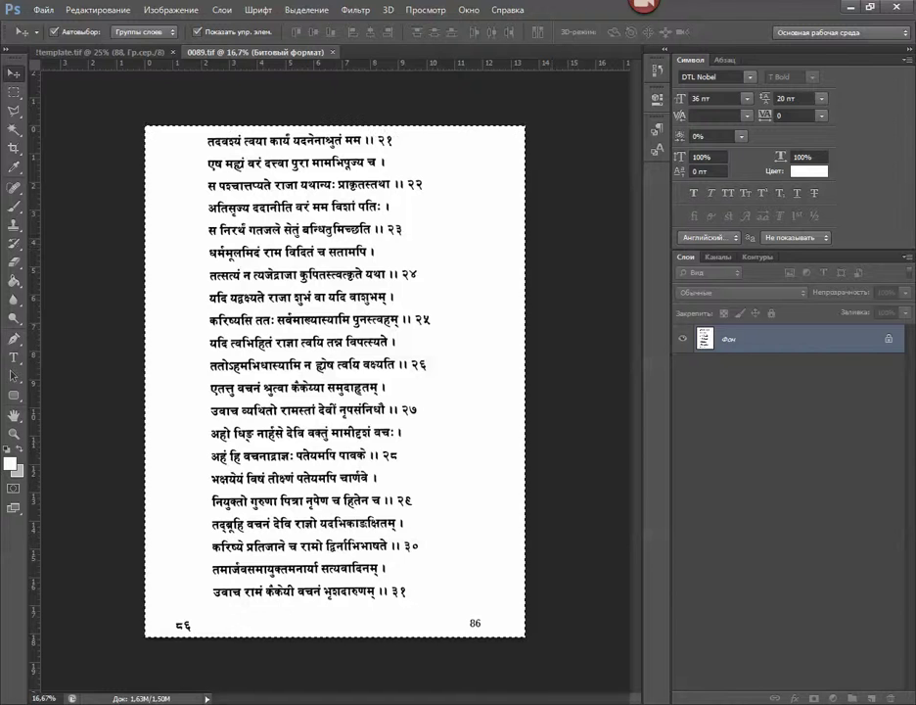
{"action": "key", "text": "ctrl+r"}
{"action": "key", "text": "ctrl+Tab"}
{"action": "key", "text": "ctrl+v"}
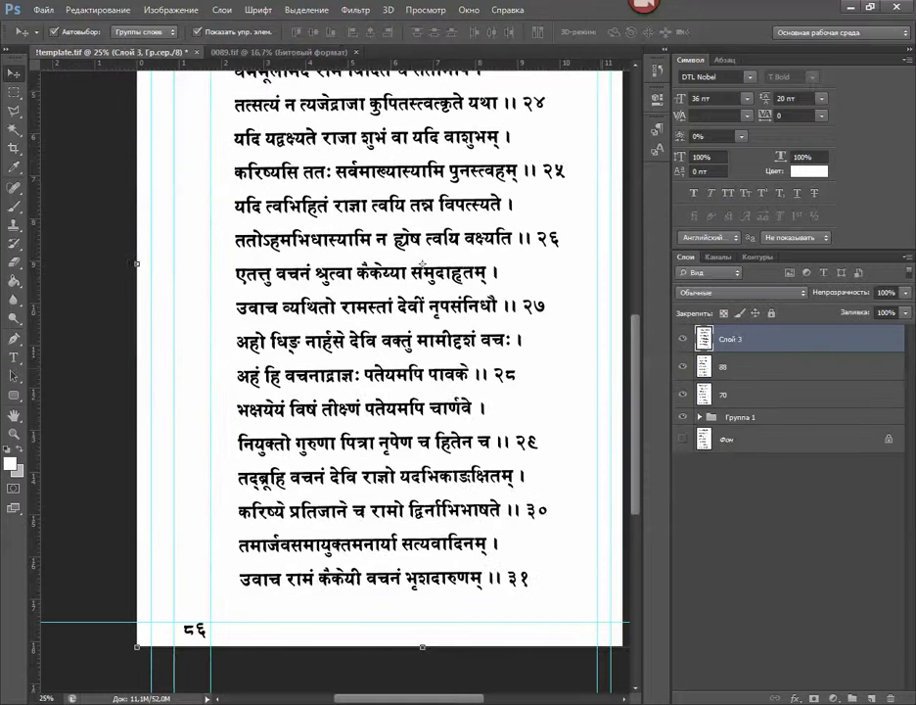
Step: Move the page 86 layer into place and rotate it about 1.1°
{"action": "left_click_drag", "start_coordinate": [422, 264], "coordinate": [401, 252]}
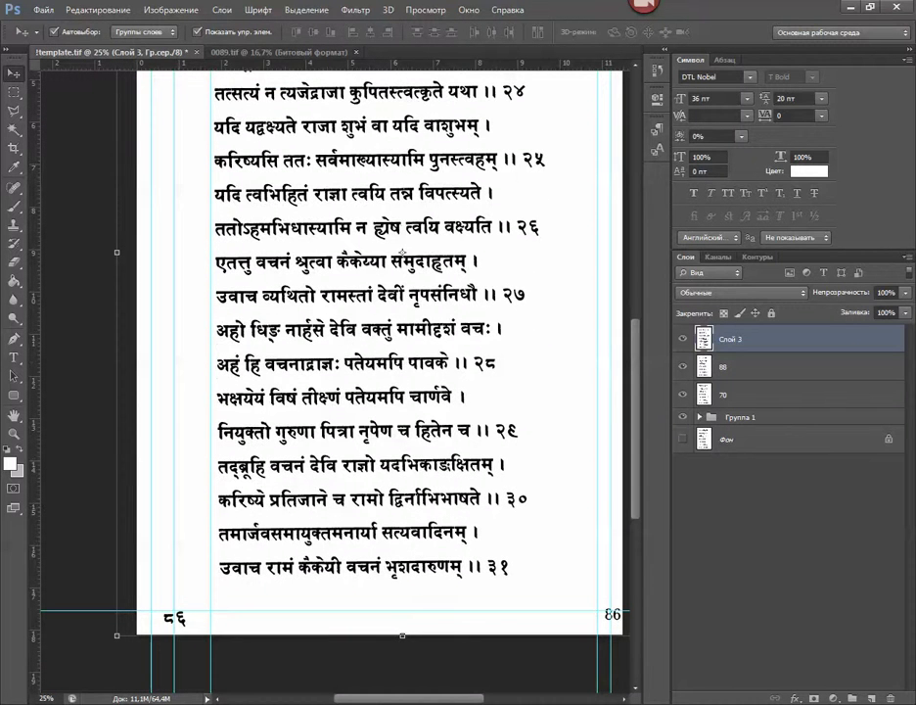
{"action": "left_click_drag", "start_coordinate": [111, 638], "coordinate": [108, 635]}
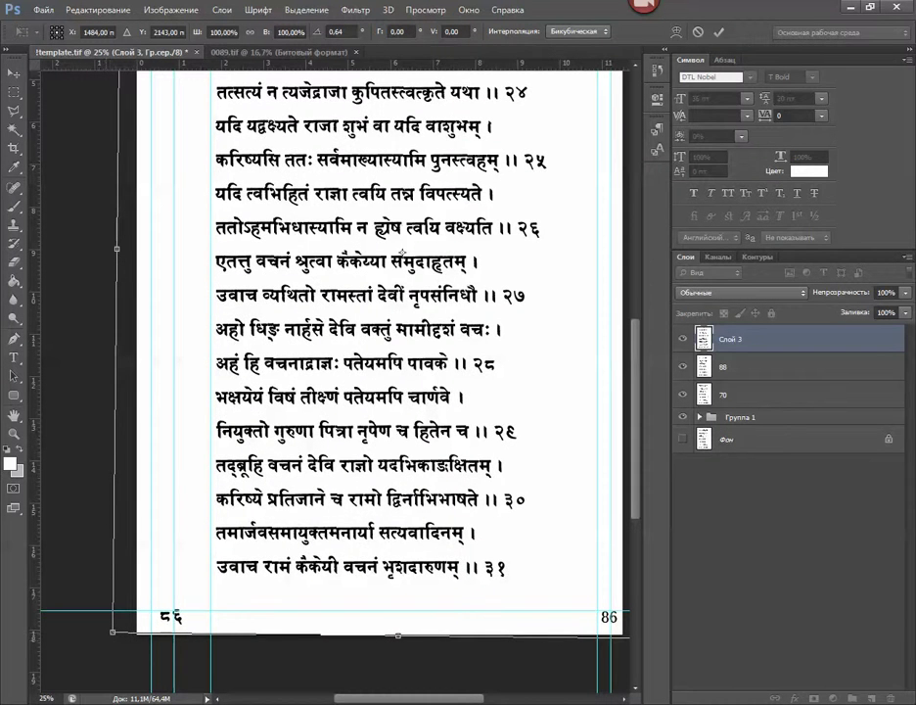
{"action": "scroll", "coordinate": [381, 372], "scroll_direction": "up", "scroll_amount": 5}
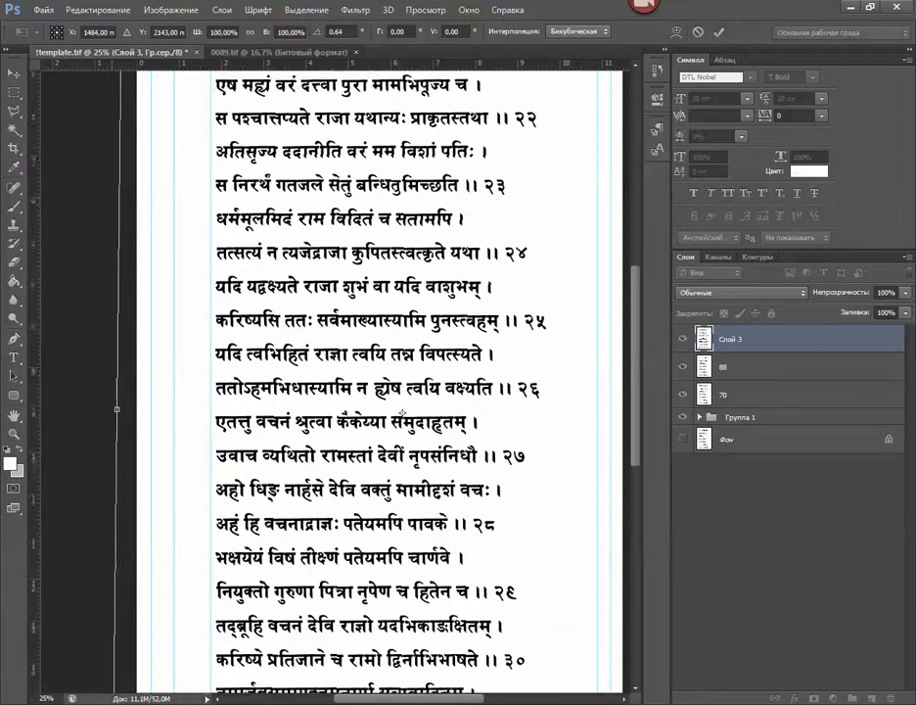
{"action": "scroll", "coordinate": [382, 372], "scroll_direction": "down", "scroll_amount": 4}
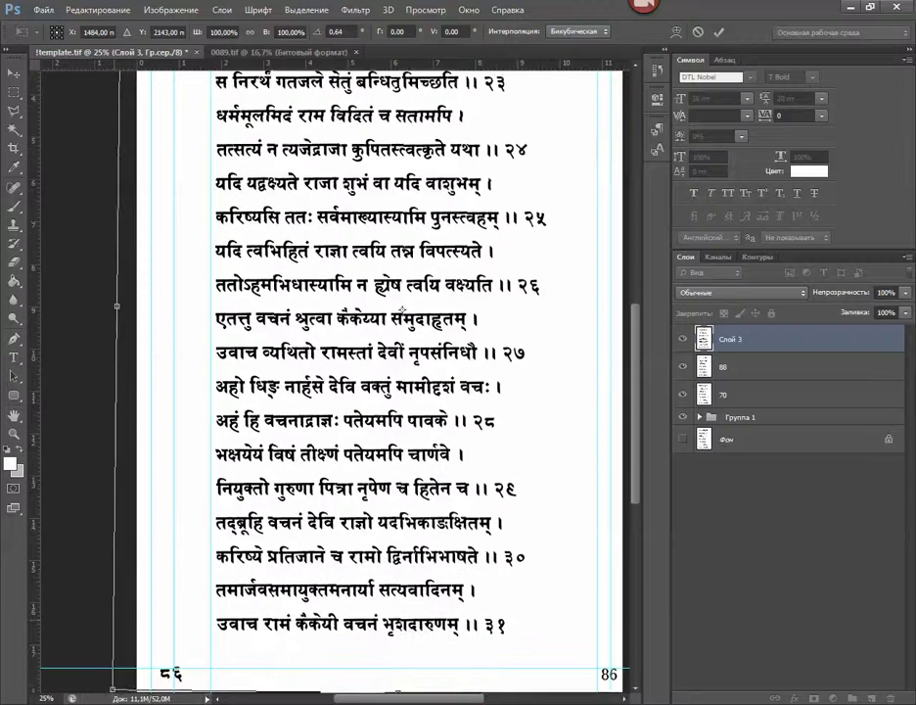
{"action": "scroll", "coordinate": [382, 372], "scroll_direction": "down", "scroll_amount": 1}
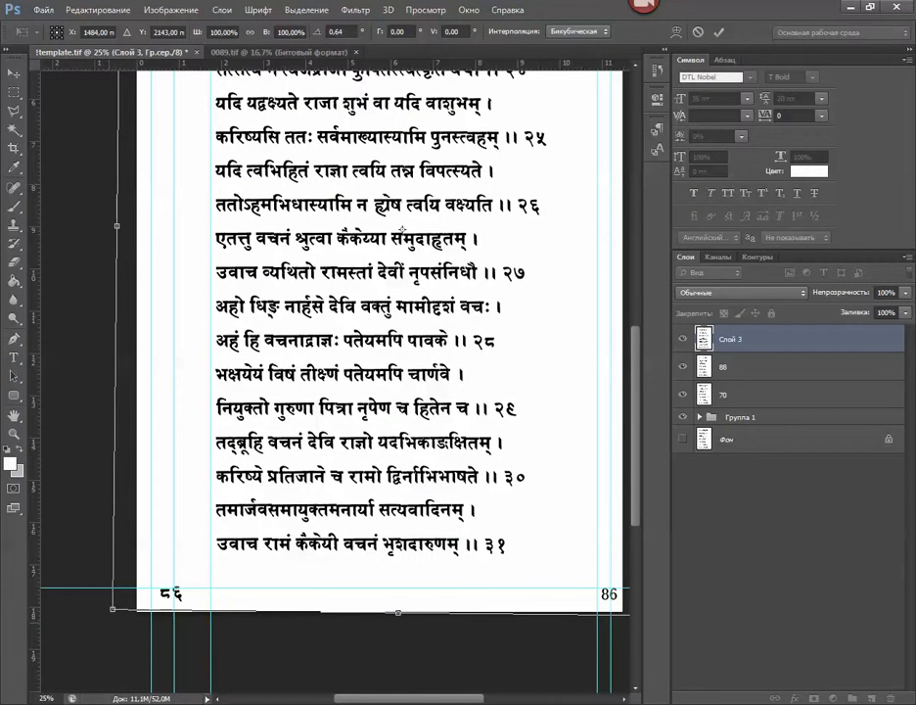
Step: Reduce page 86's rotation to about 0.57° and apply the transform, checking it against the guides
{"action": "left_click_drag", "start_coordinate": [110, 615], "coordinate": [121, 617]}
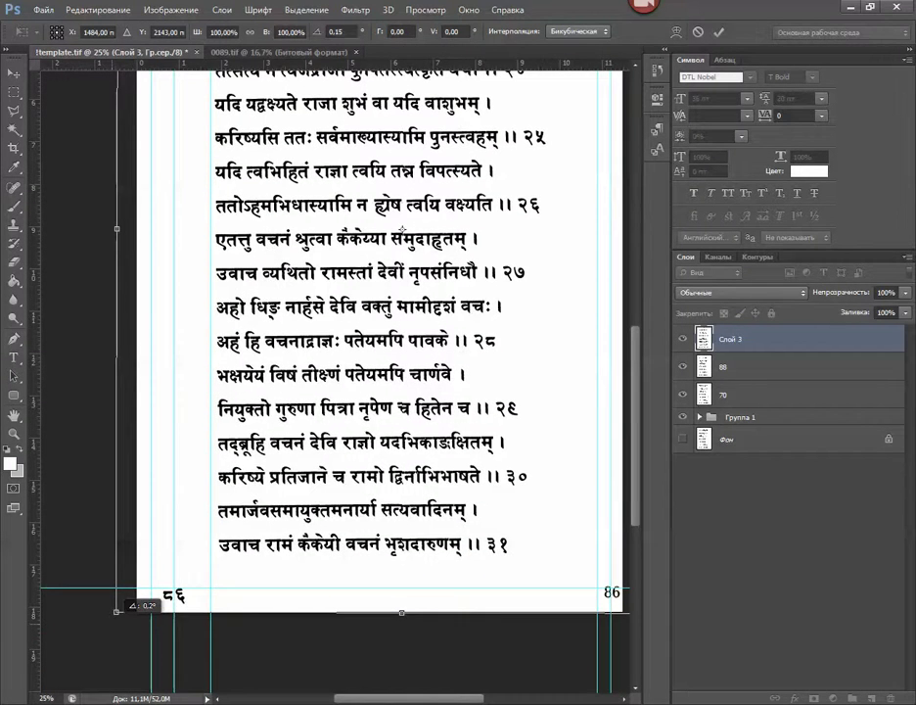
{"action": "scroll", "coordinate": [382, 372], "scroll_direction": "up", "scroll_amount": 3}
{"action": "scroll", "coordinate": [381, 372], "scroll_direction": "down", "scroll_amount": 2}
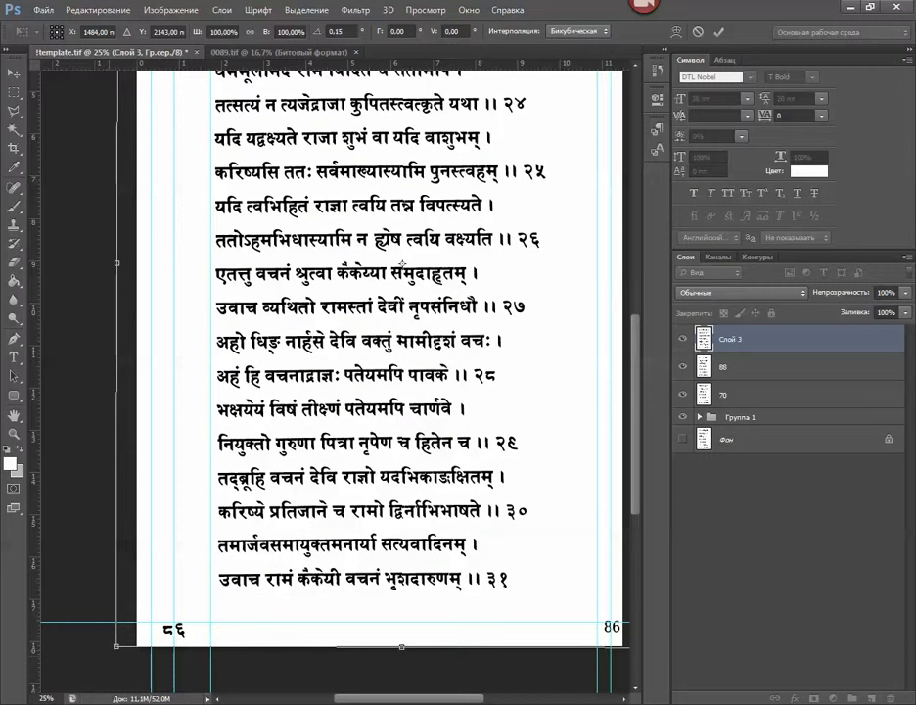
{"action": "scroll", "coordinate": [382, 372], "scroll_direction": "up", "scroll_amount": 2}
{"action": "key", "text": "v"}
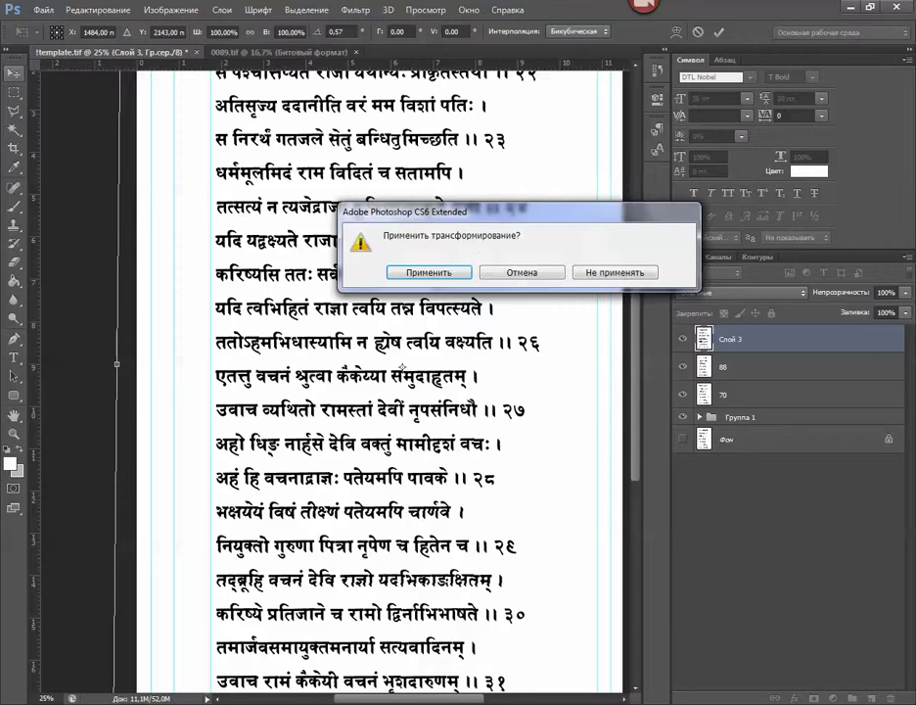
{"action": "key", "text": "Return"}
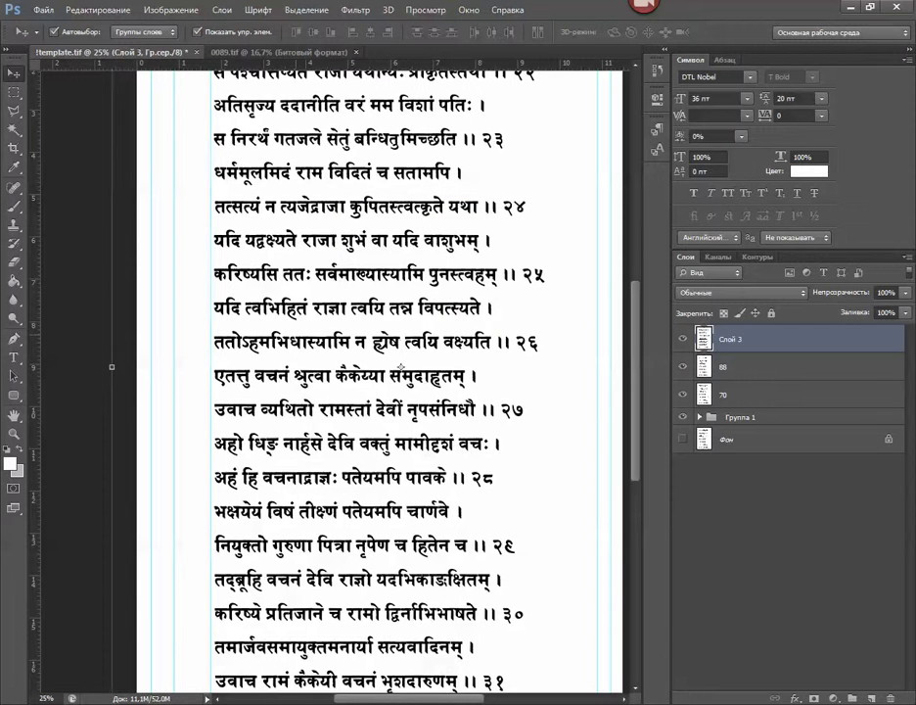
{"action": "scroll", "coordinate": [382, 372], "scroll_direction": "up", "scroll_amount": 2}
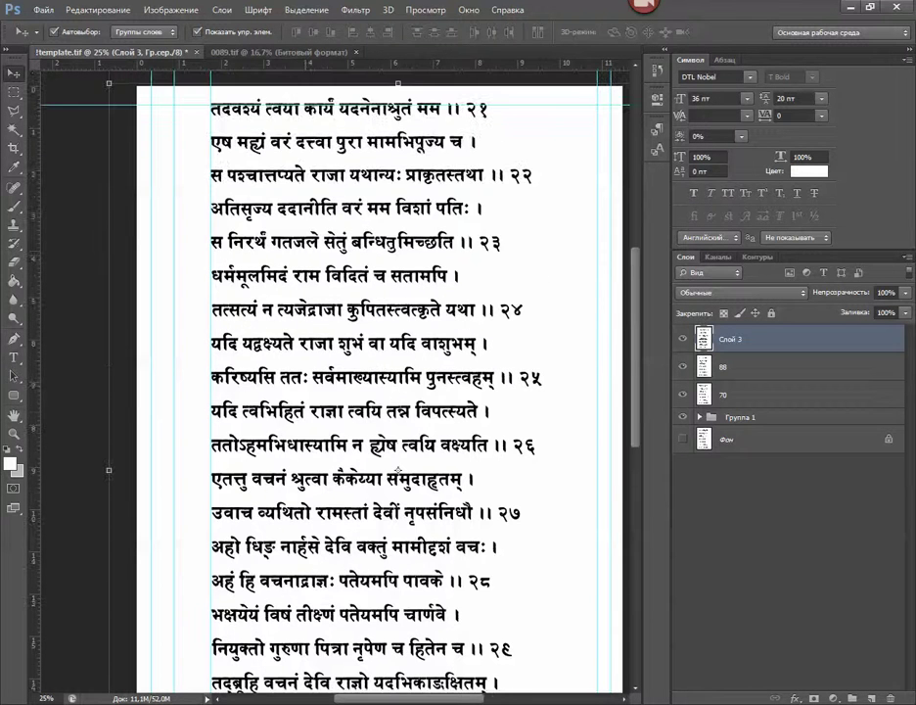
{"action": "scroll", "coordinate": [381, 372], "scroll_direction": "down", "scroll_amount": 4}
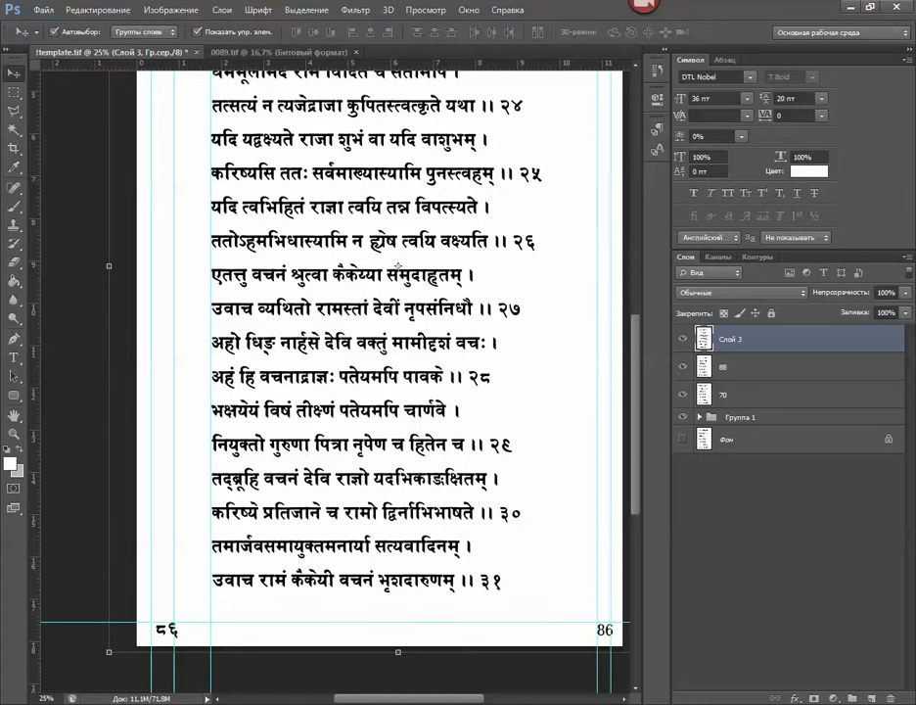
Step: Rename the page 86 layer to 89 and save the template
{"action": "double_click", "coordinate": [803, 339]}
{"action": "key", "text": "Escape"}
{"action": "type", "text": "89"}
{"action": "key", "text": "Return"}
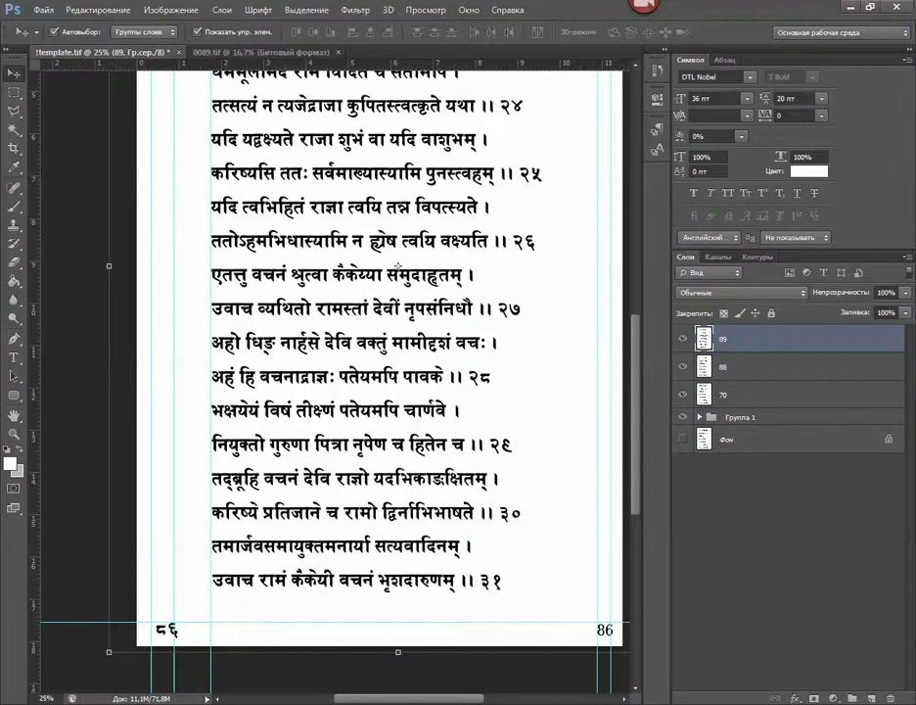
{"action": "key", "text": "alt+f"}
{"action": "key", "text": "Down"}
{"action": "key", "text": "Down"}
{"action": "key", "text": "Down"}
{"action": "key", "text": "Down"}
{"action": "key", "text": "Down"}
{"action": "key", "text": "Down"}
{"action": "key", "text": "Down"}
{"action": "key", "text": "Down"}
{"action": "key", "text": "Down"}
{"action": "key", "text": "Down"}
{"action": "key", "text": "Return"}
Step: Save a layerless copy as FI-089.tif in the out folder, accepting the TIFF options
{"action": "key", "text": "alt+f"}
{"action": "key", "text": "Down"}
{"action": "key", "text": "Down"}
{"action": "key", "text": "Down"}
{"action": "key", "text": "Down"}
{"action": "key", "text": "Down"}
{"action": "key", "text": "Down"}
{"action": "key", "text": "Down"}
{"action": "key", "text": "Down"}
{"action": "key", "text": "Down"}
{"action": "key", "text": "Down"}
{"action": "key", "text": "Down"}
{"action": "key", "text": "Up"}
{"action": "key", "text": "Up"}
{"action": "key", "text": "Return"}
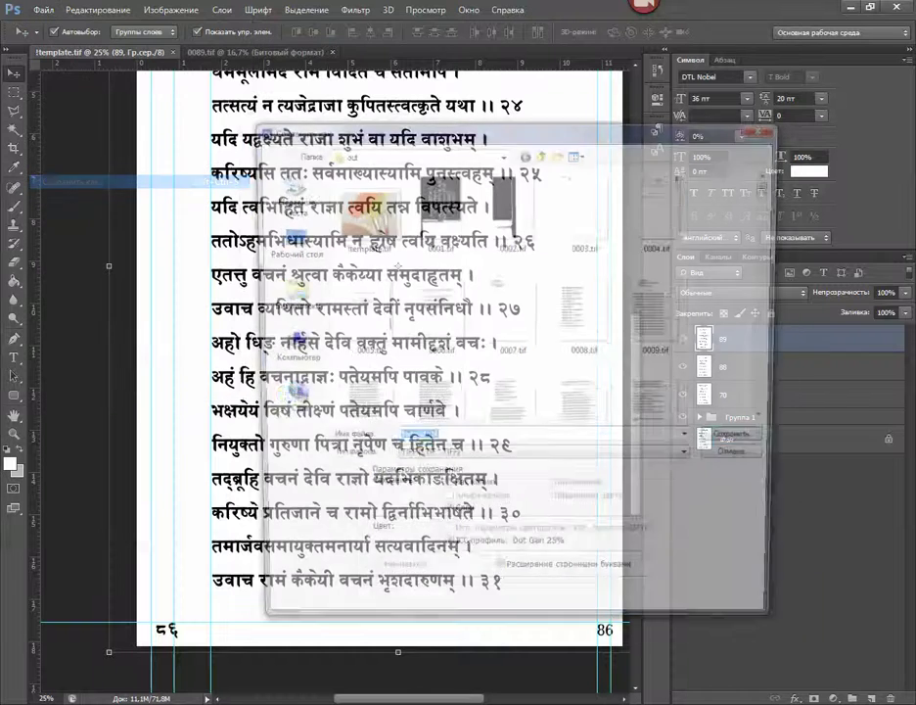
{"action": "key", "text": "Right"}
{"action": "key", "text": "shift+Left"}
{"action": "key", "text": "shift+Left"}
{"action": "key", "text": "shift+Left"}
{"action": "key", "text": "shift+Left"}
{"action": "key", "text": "shift+Left"}
{"action": "key", "text": "shift+Left"}
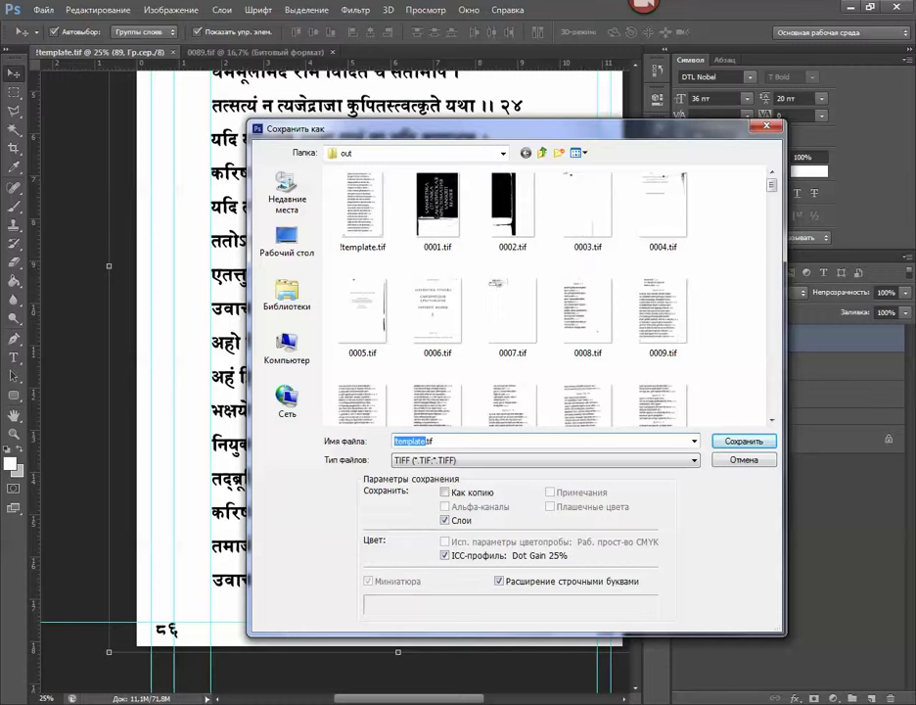
{"action": "type", "text": "D"}
{"action": "type", "text": "089"}
{"action": "left_click_drag", "start_coordinate": [391, 129], "coordinate": [307, 114]}
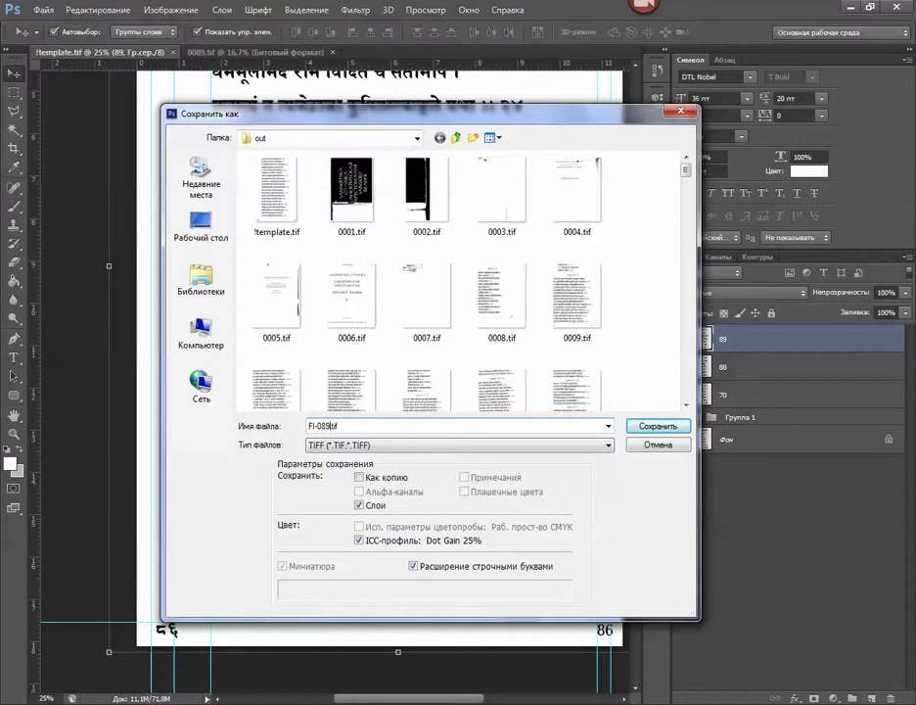
{"action": "left_click", "coordinate": [358, 505]}
{"action": "key", "text": "Return"}
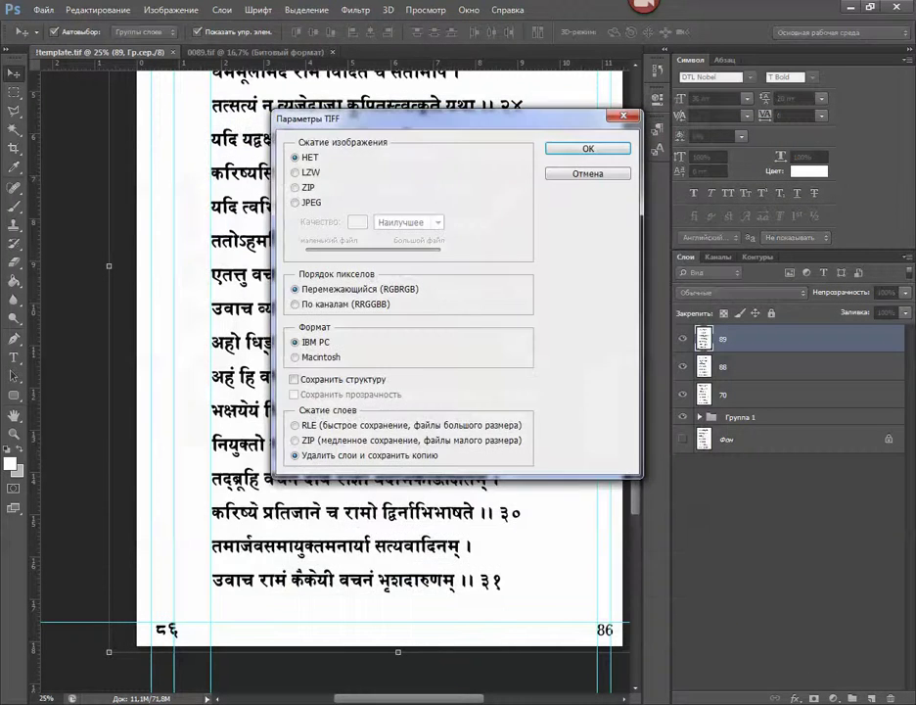
{"action": "key", "text": "Return"}
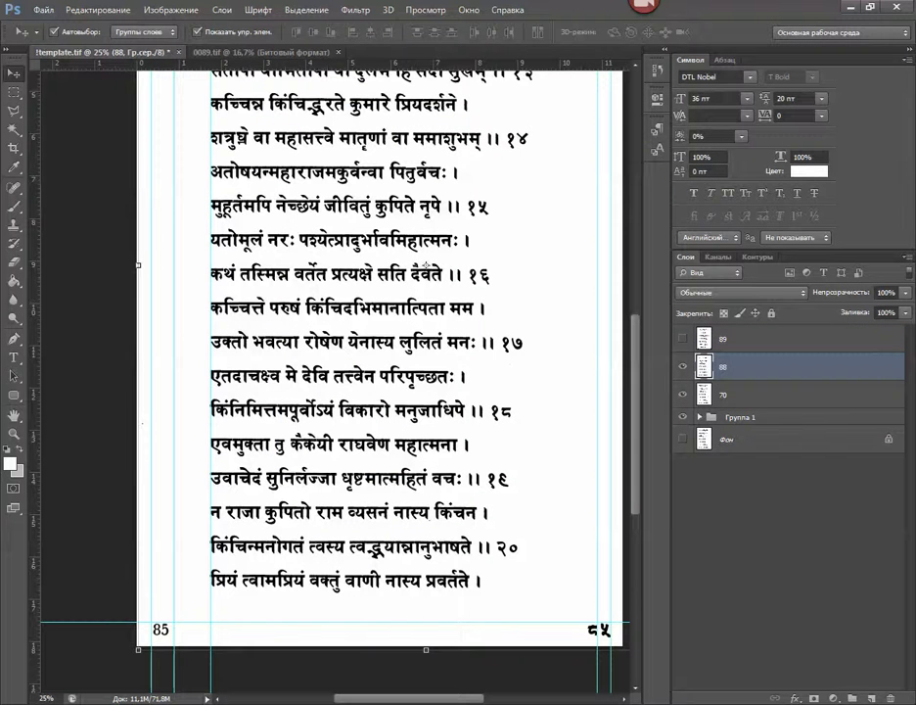
Step: Save layer 88 (page 85) as FI-088.tif in the out folder, accepting the TIFF options
{"action": "key", "text": "alt+f"}
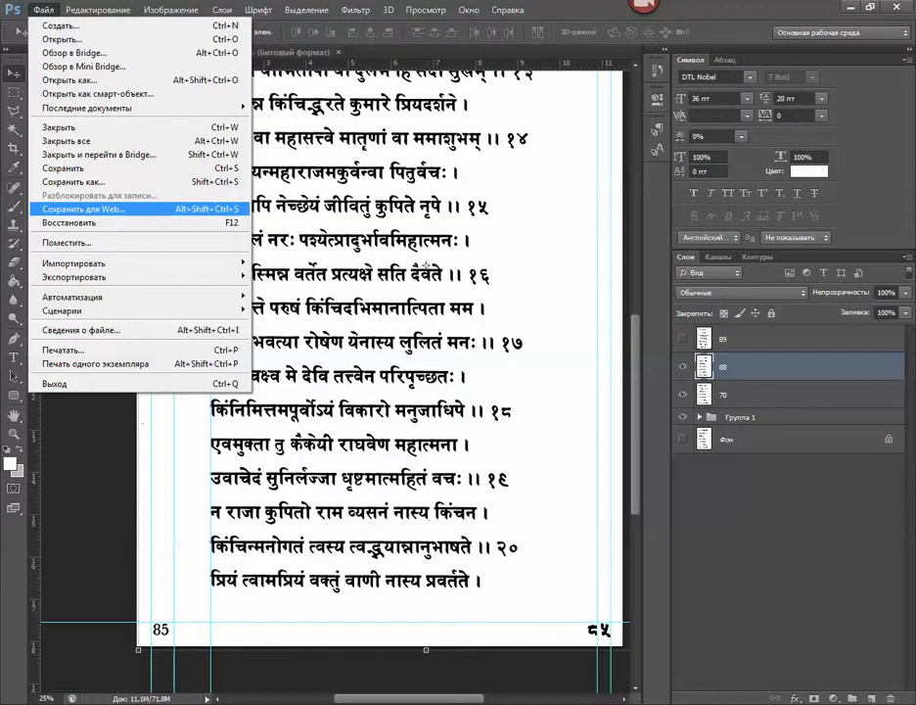
{"action": "key", "text": "Up"}
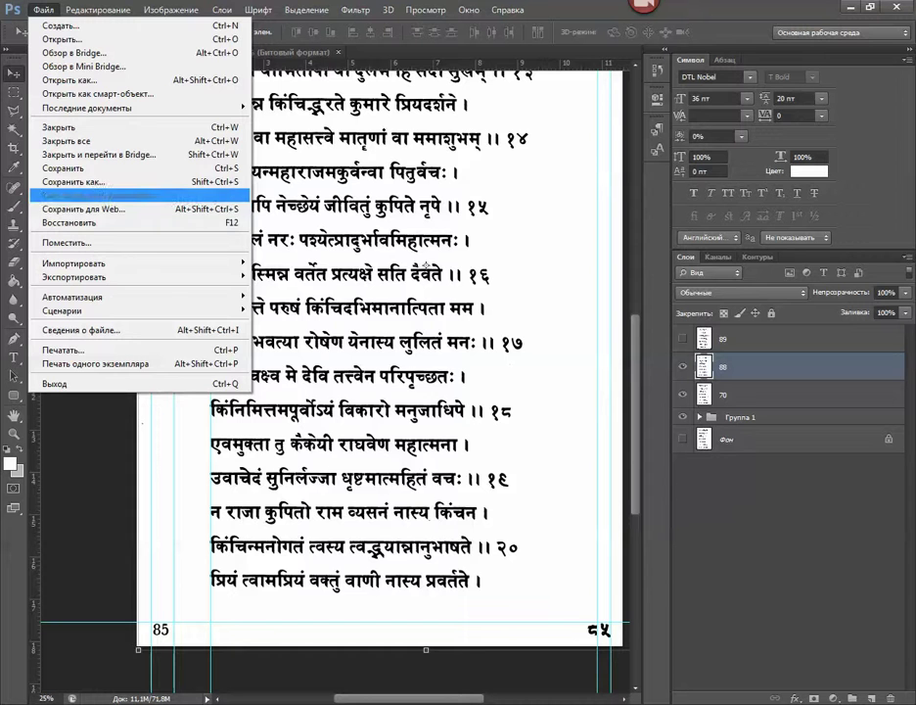
{"action": "key", "text": "Return"}
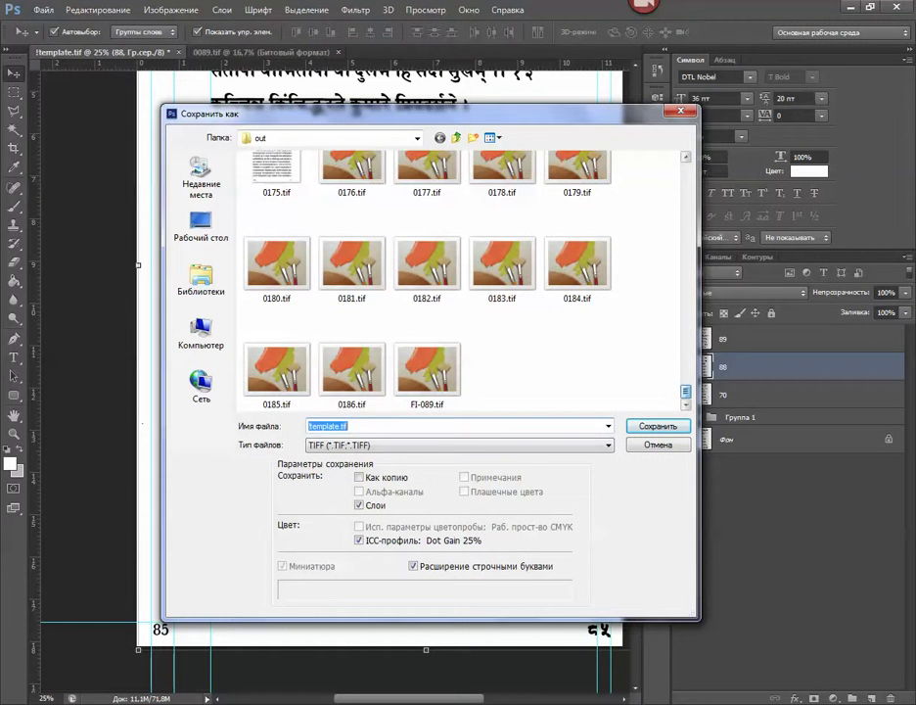
{"action": "left_click", "coordinate": [427, 370]}
{"action": "left_click", "coordinate": [323, 426]}
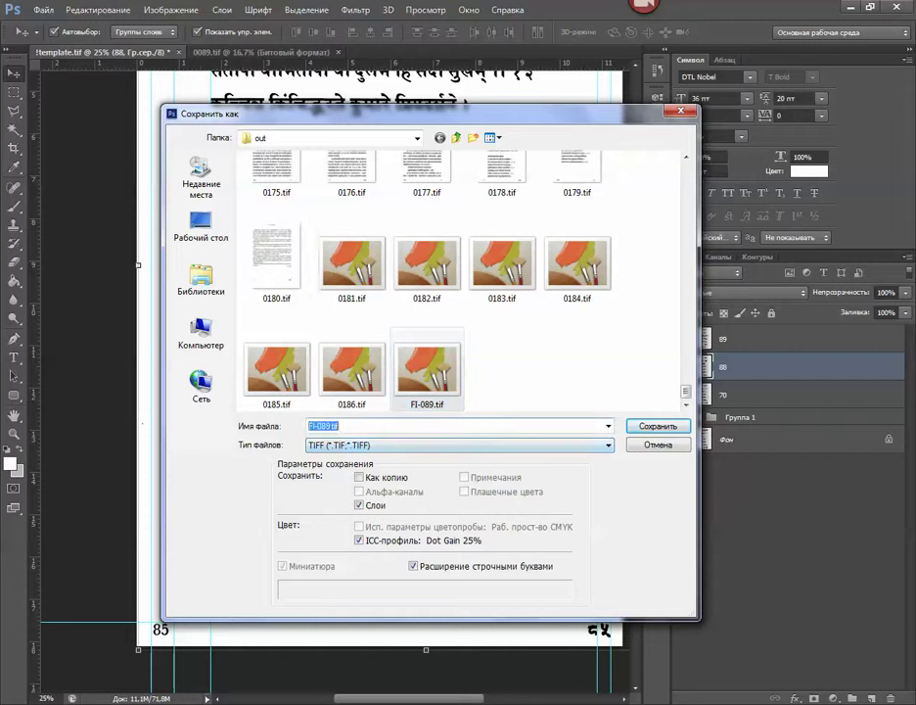
{"action": "type", "text": "FI-088"}
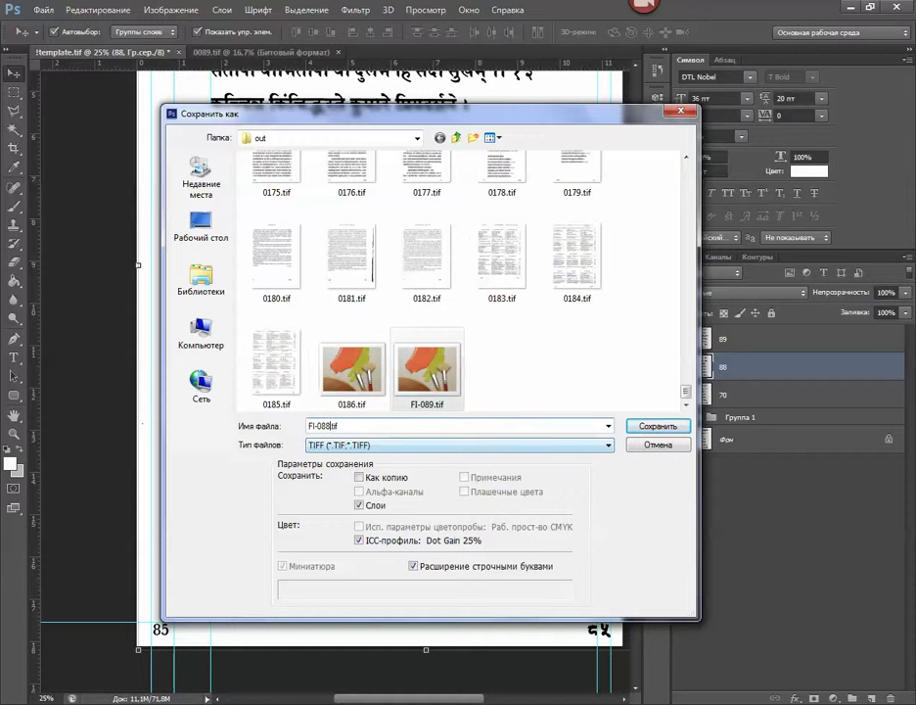
{"action": "key", "text": "Return"}
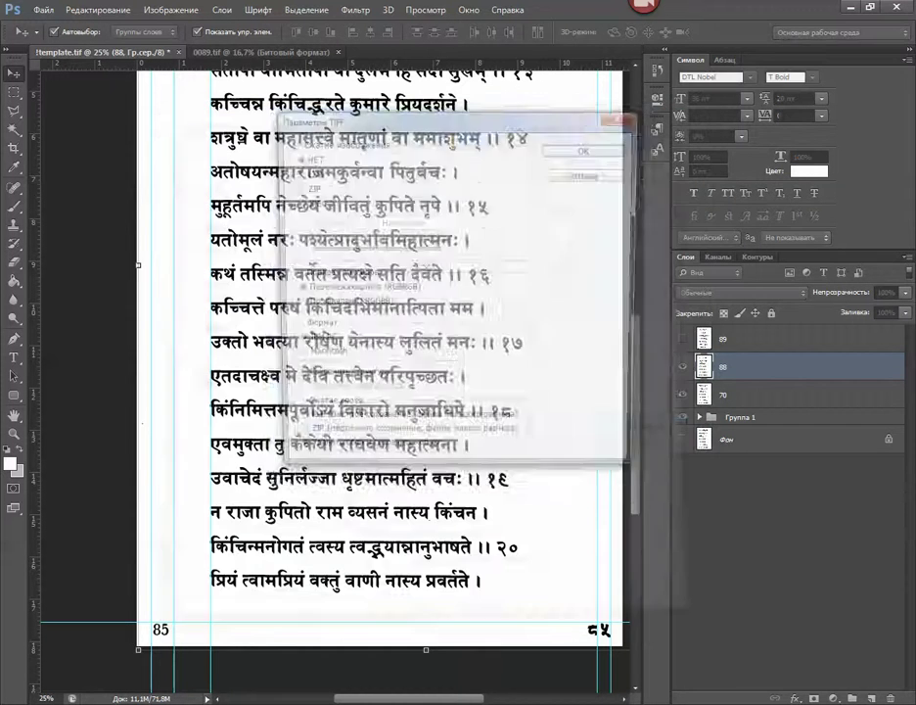
{"action": "key", "text": "Return"}
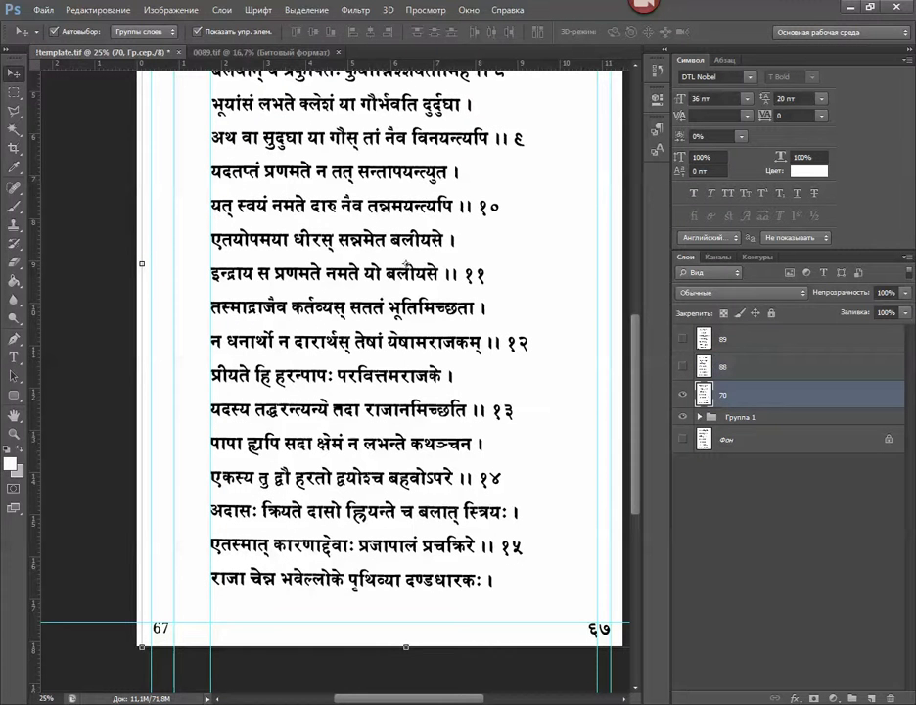
Step: Start a Save As copy of layer 70, changing the file name to FI-070
{"action": "key", "text": "alt+f"}
{"action": "key", "text": "Up"}
{"action": "key", "text": "Up"}
{"action": "key", "text": "Return"}
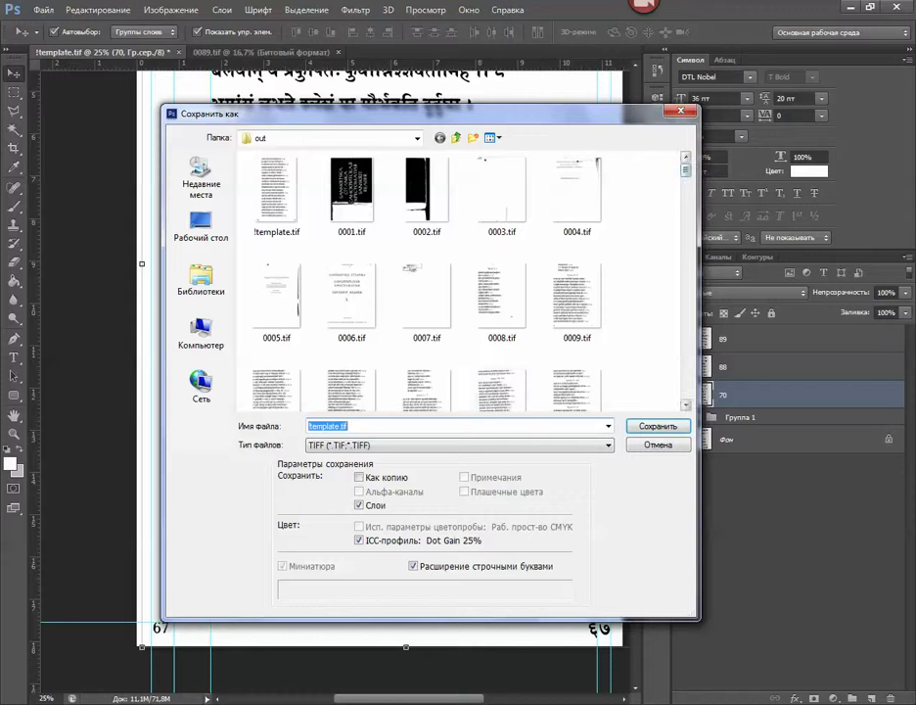
{"action": "scroll", "coordinate": [431, 279], "scroll_direction": "down", "scroll_amount": 15}
{"action": "left_click", "coordinate": [502, 367]}
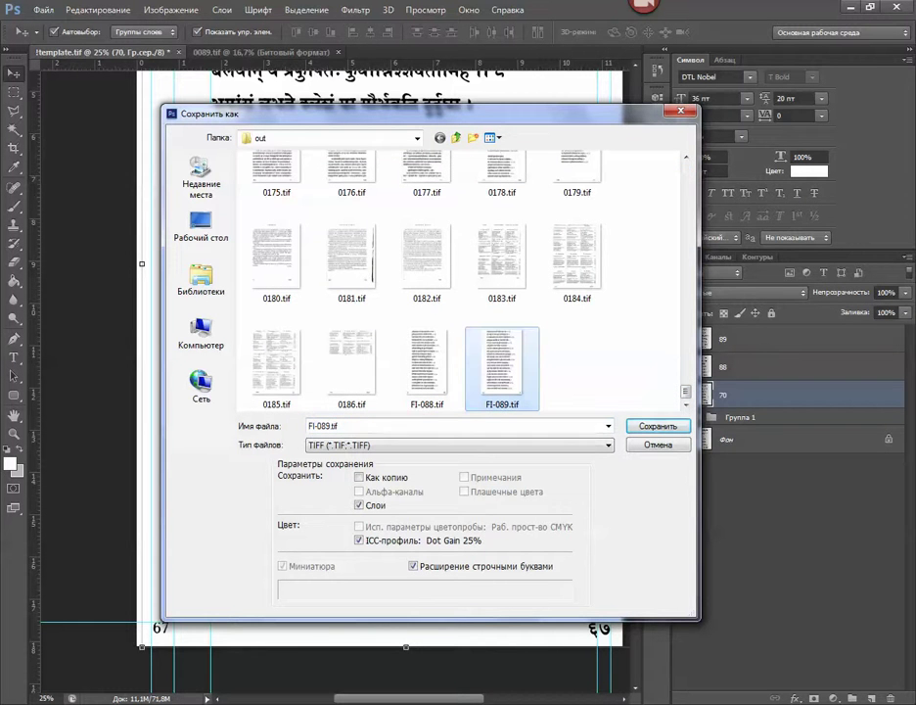
{"action": "left_click", "coordinate": [322, 425]}
{"action": "left_click", "coordinate": [322, 426]}
{"action": "key", "text": "BackSpace"}
{"action": "key", "text": "BackSpace"}
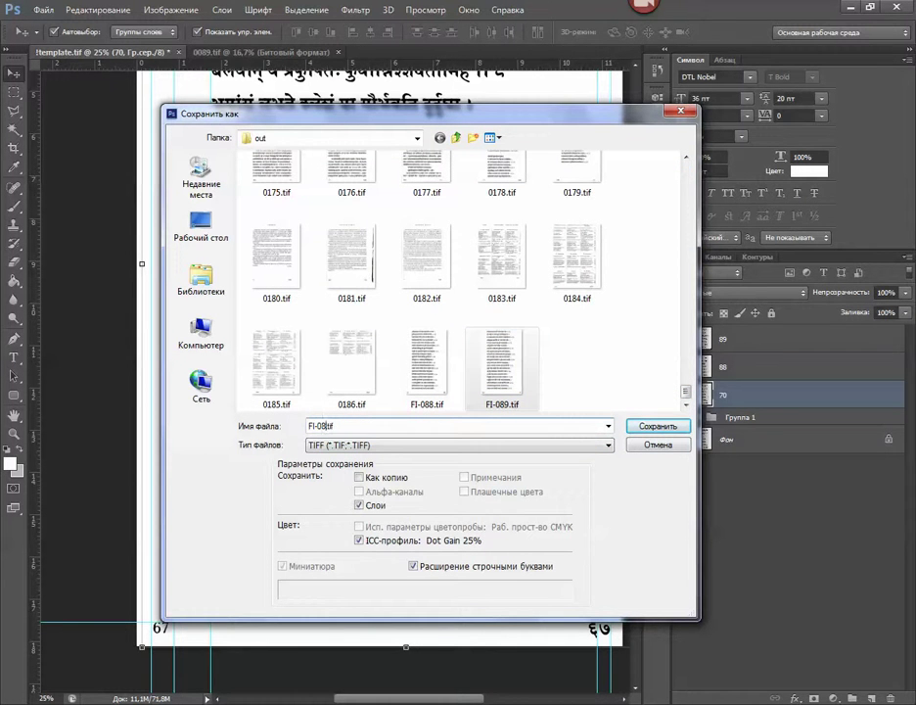
{"action": "type", "text": "70"}
Step: Save FI-070.tif without layers, accept the TIFF options, and close 0089.tif
{"action": "left_click", "coordinate": [359, 505]}
{"action": "key", "text": "Return"}
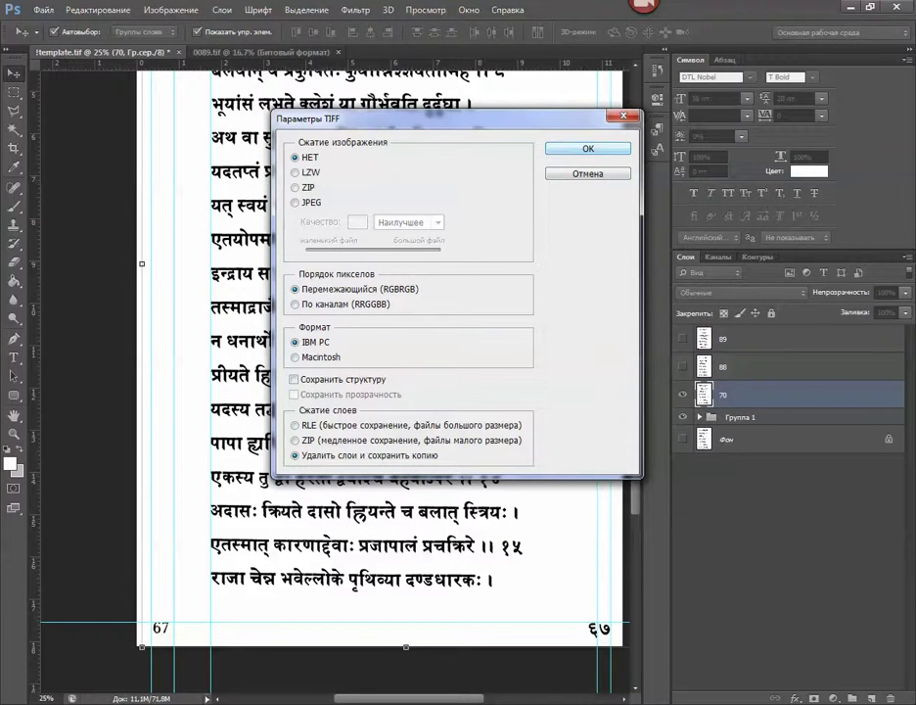
{"action": "key", "text": "Return"}
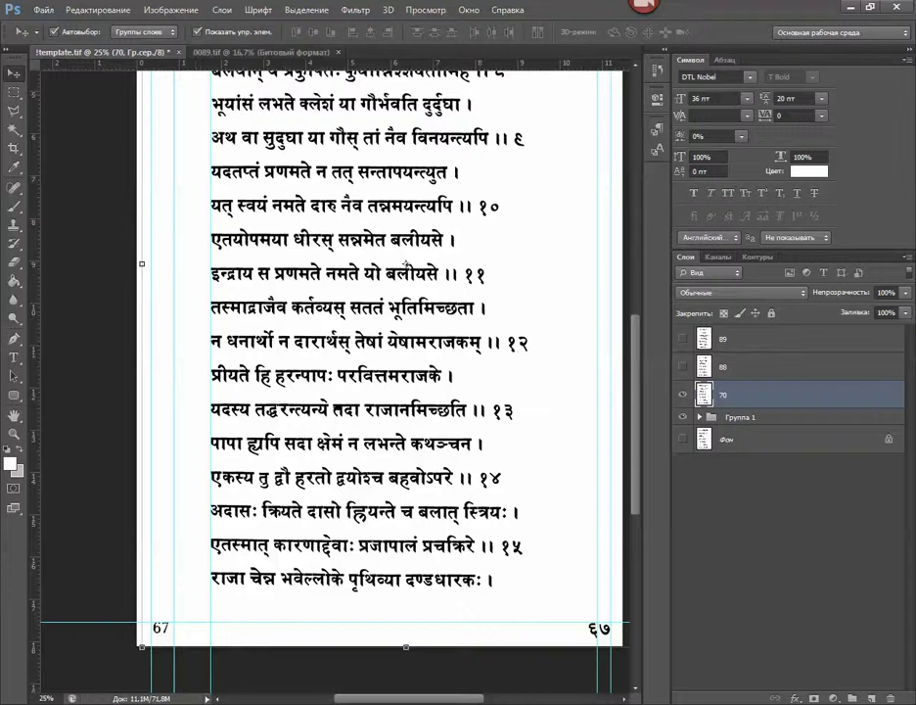
{"action": "key", "text": "ctrl+Tab"}
{"action": "key", "text": "ctrl+w"}
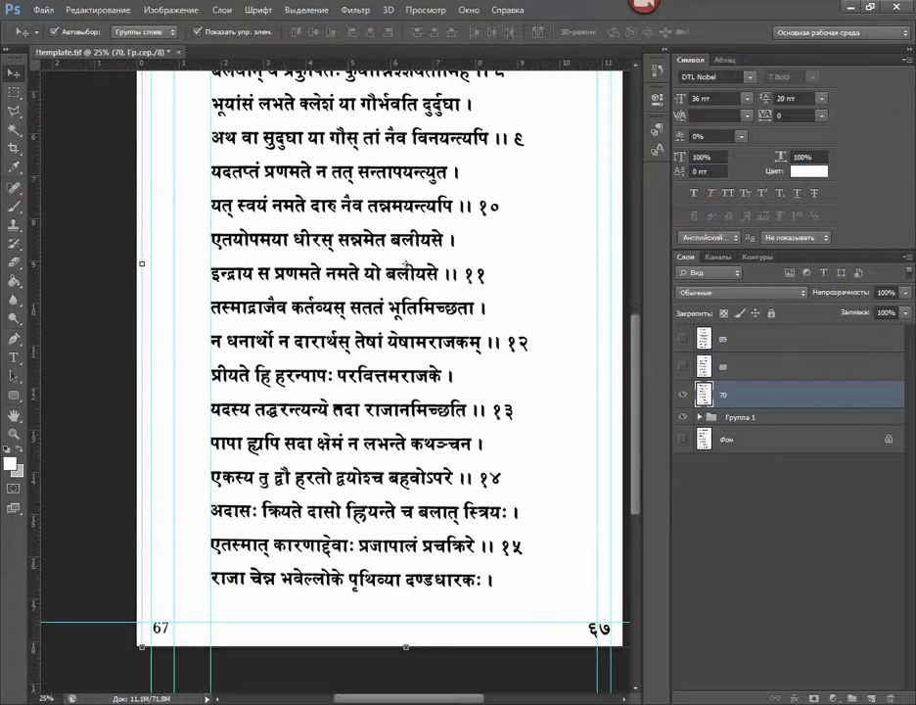
Step: Show the out folder as a list and view FI-070.tif, flipping through the saved pages
{"action": "key", "text": "alt+Tab"}
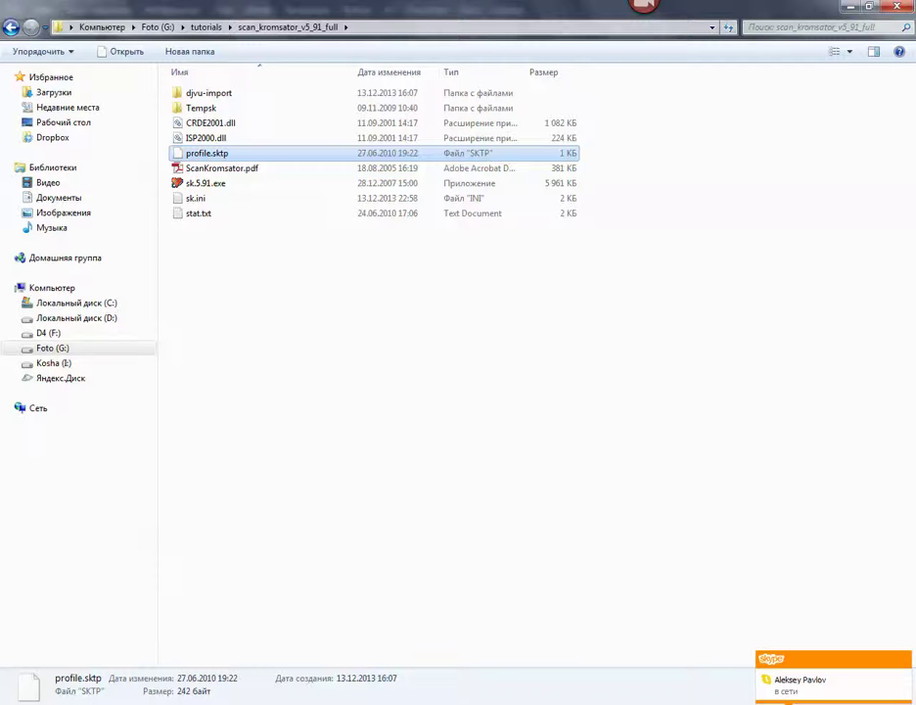
{"action": "key", "text": "alt+Tab"}
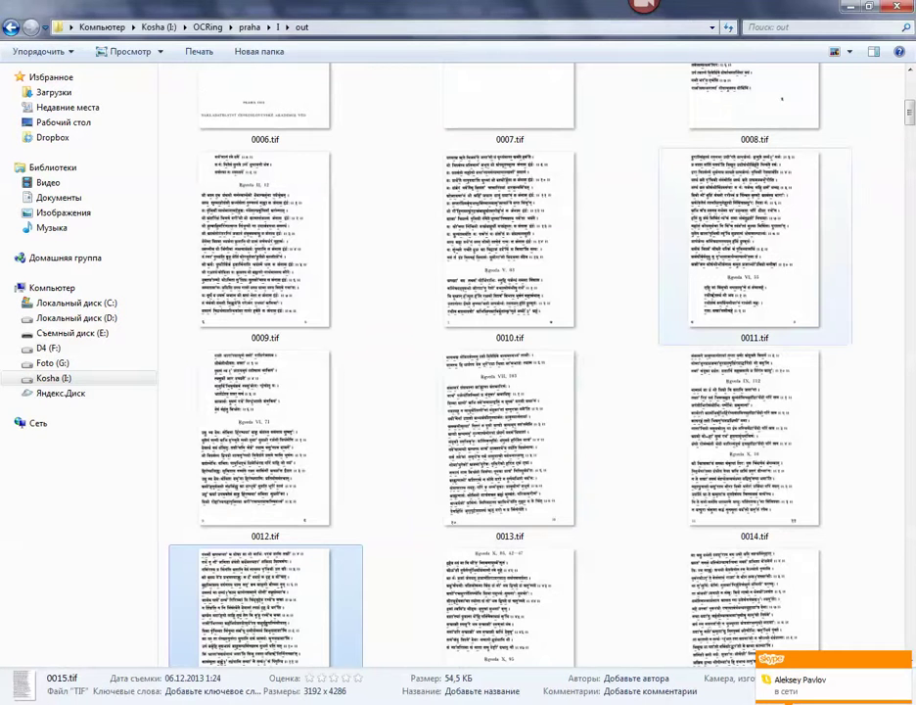
{"action": "left_click", "coordinate": [835, 51]}
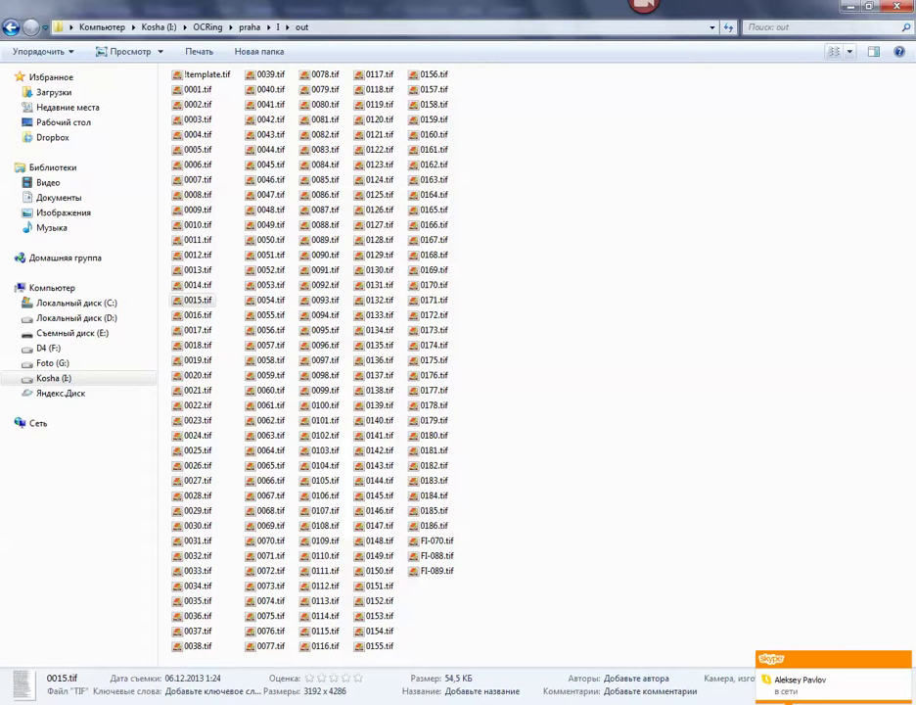
{"action": "left_click", "coordinate": [437, 541]}
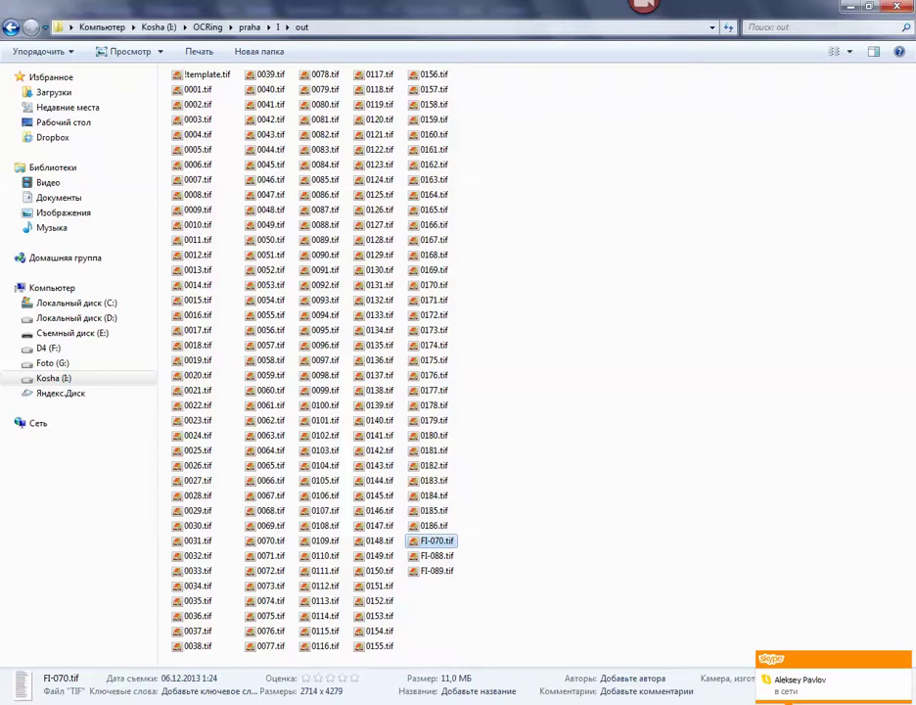
{"action": "key", "text": "Return"}
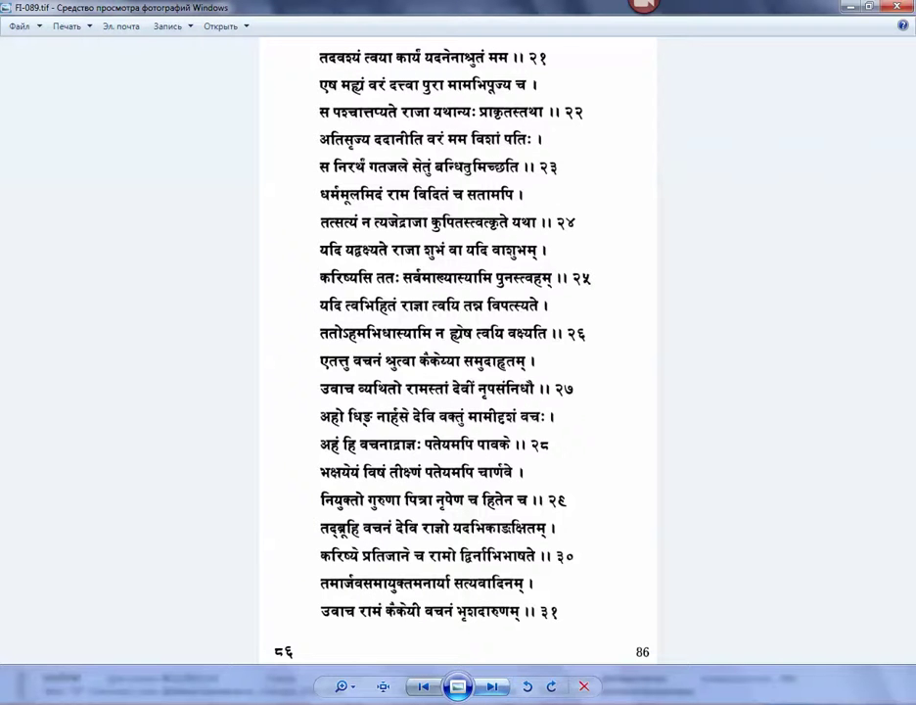
{"action": "key", "text": "Left"}
{"action": "key", "text": "Right"}
{"action": "key", "text": "alt+F4"}
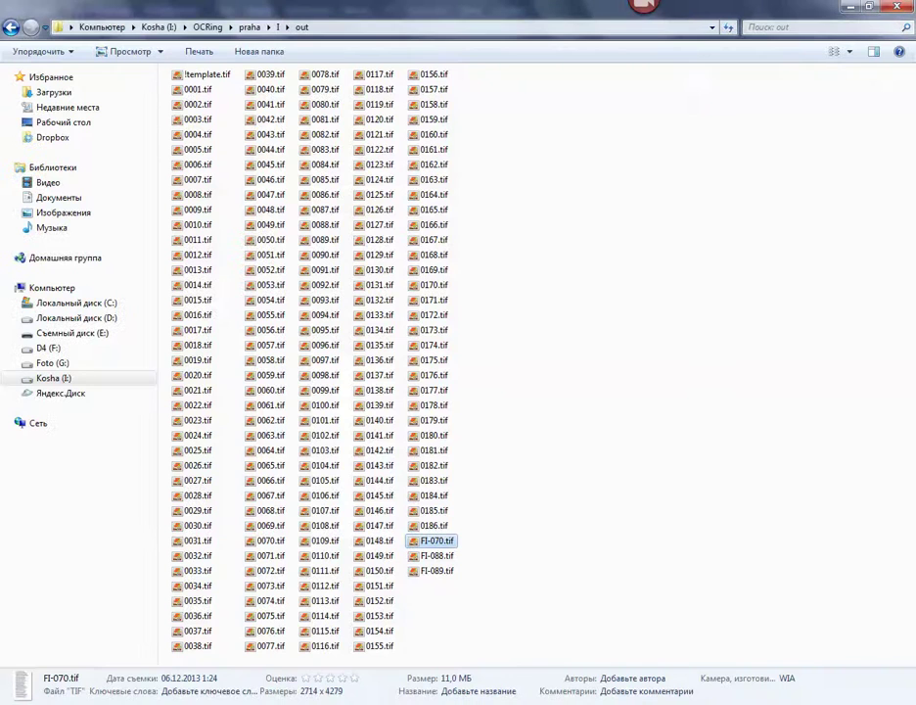
Step: Select FI-070, FI-088 and FI-089 and combine them in Acrobat
{"action": "key", "text": "shift+Down"}
{"action": "key", "text": "shift+Down"}
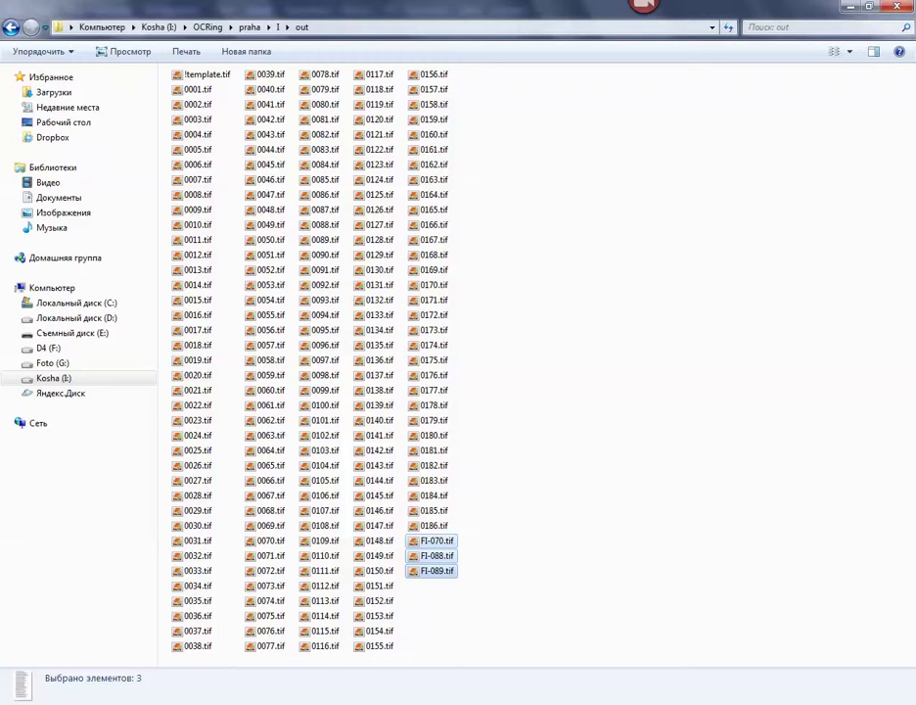
{"action": "key", "text": "Menu"}
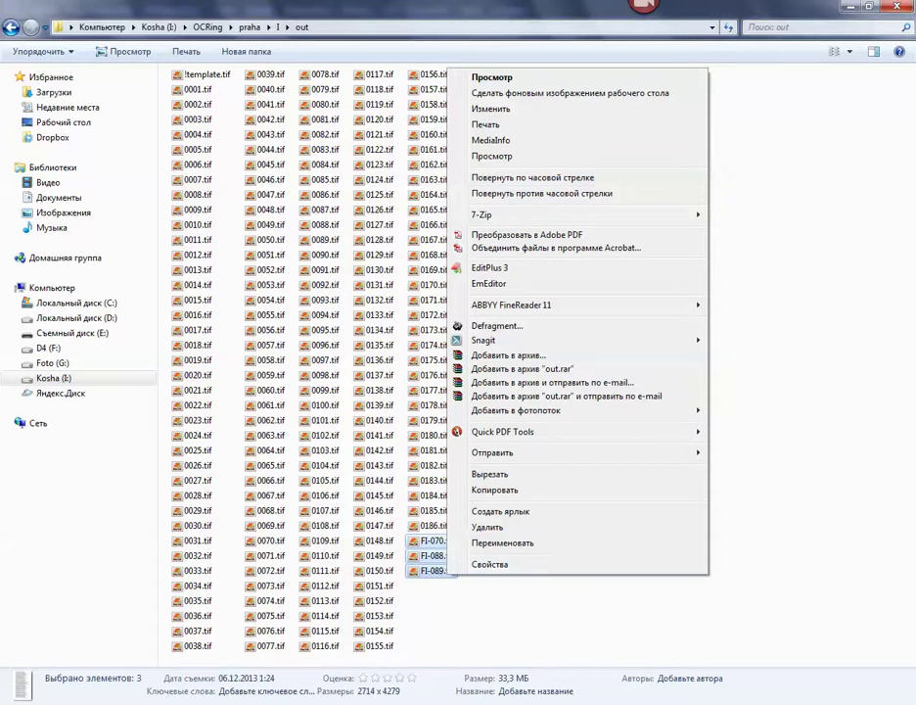
{"action": "key", "text": "Down"}
{"action": "key", "text": "Down"}
{"action": "key", "text": "Down"}
{"action": "key", "text": "Down"}
{"action": "key", "text": "Down"}
{"action": "key", "text": "Down"}
{"action": "key", "text": "Down"}
{"action": "key", "text": "Down"}
{"action": "key", "text": "Down"}
{"action": "key", "text": "Down"}
{"action": "key", "text": "Down"}
{"action": "key", "text": "Return"}
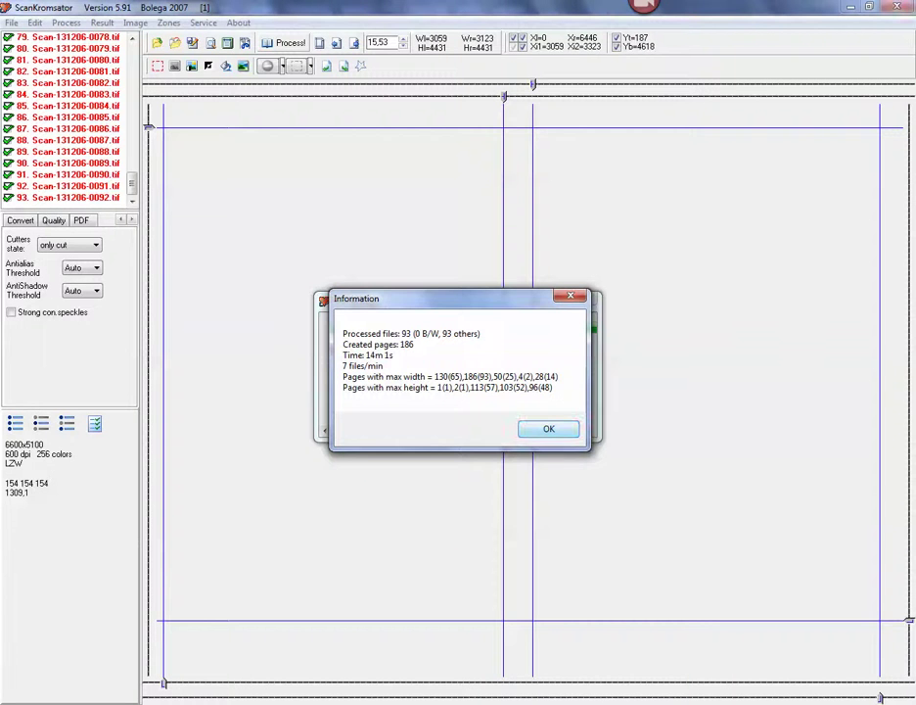
Step: Dismiss the summary, page through the output pages in Result view (F7), then return to 004.tif
{"action": "key", "text": "Return"}
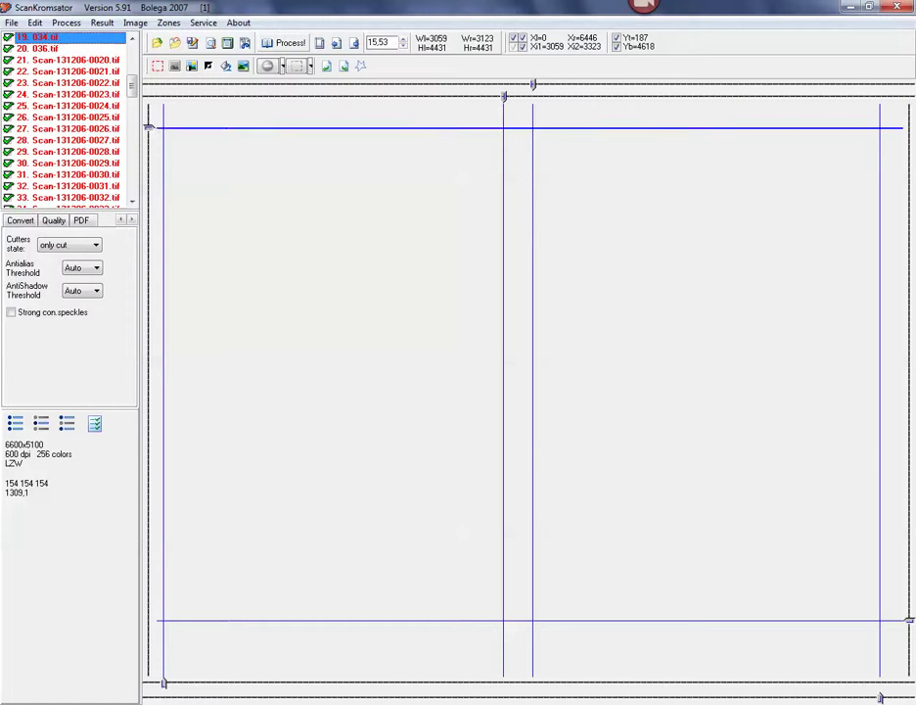
{"action": "key", "text": "F7"}
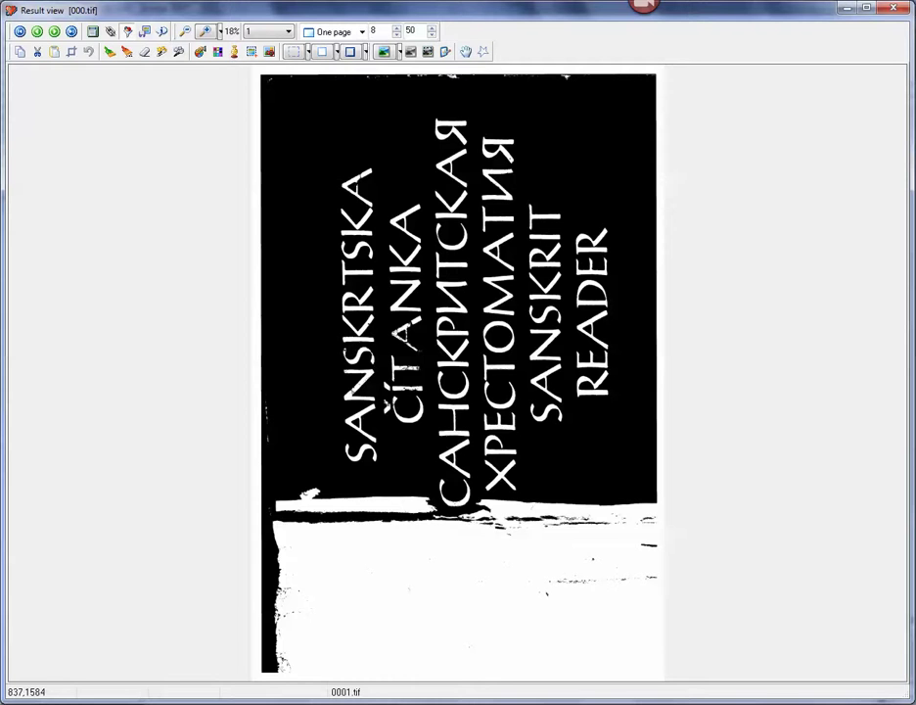
{"action": "key", "text": "Page_Down"}
{"action": "key", "text": "Page_Down"}
{"action": "key", "text": "Page_Down"}
{"action": "key", "text": "Page_Down"}
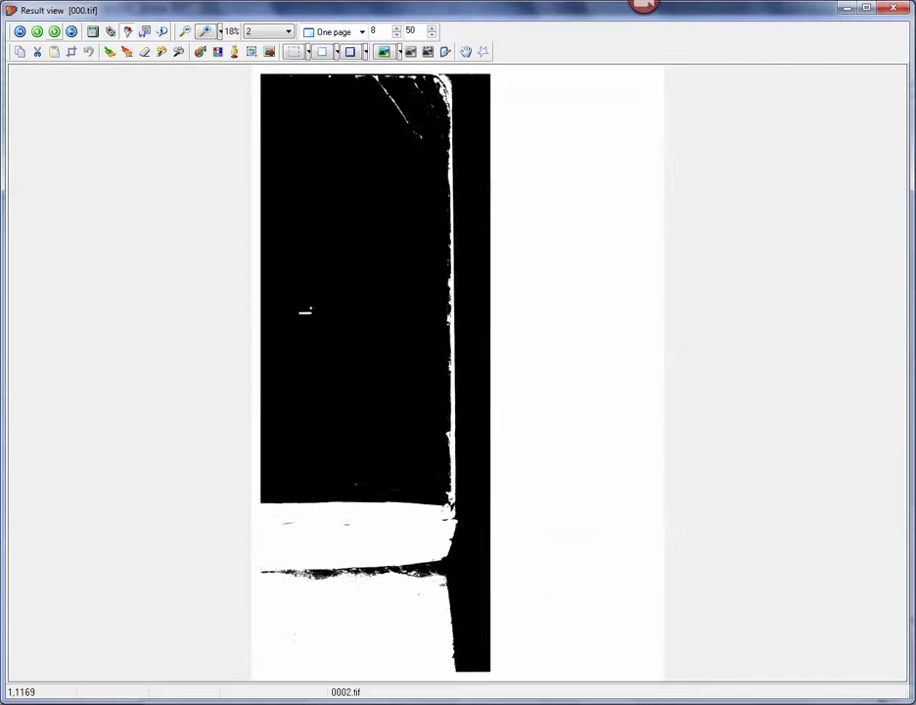
{"action": "key", "text": "Page_Down"}
{"action": "key", "text": "Page_Down"}
{"action": "key", "text": "Page_Down"}
{"action": "key", "text": "Page_Down"}
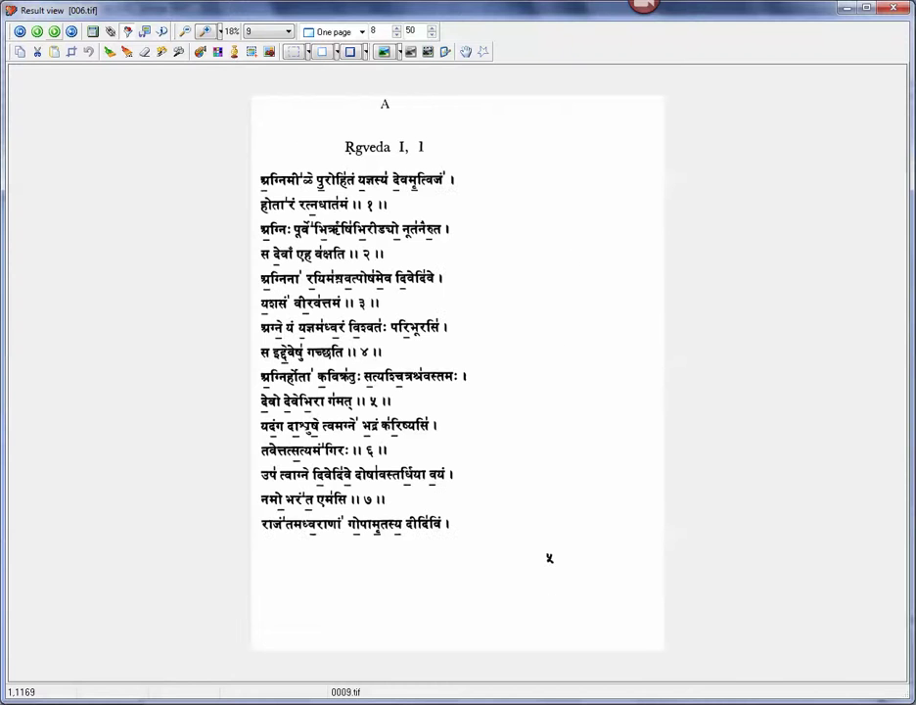
{"action": "key", "text": "Page_Down"}
{"action": "key", "text": "Page_Up"}
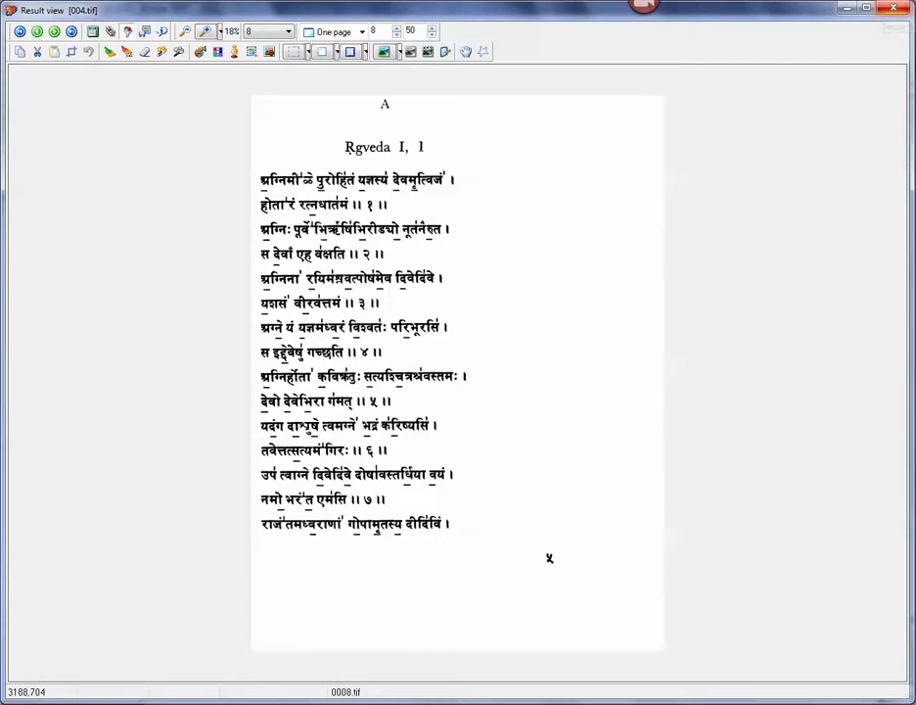
{"action": "key", "text": "Escape"}
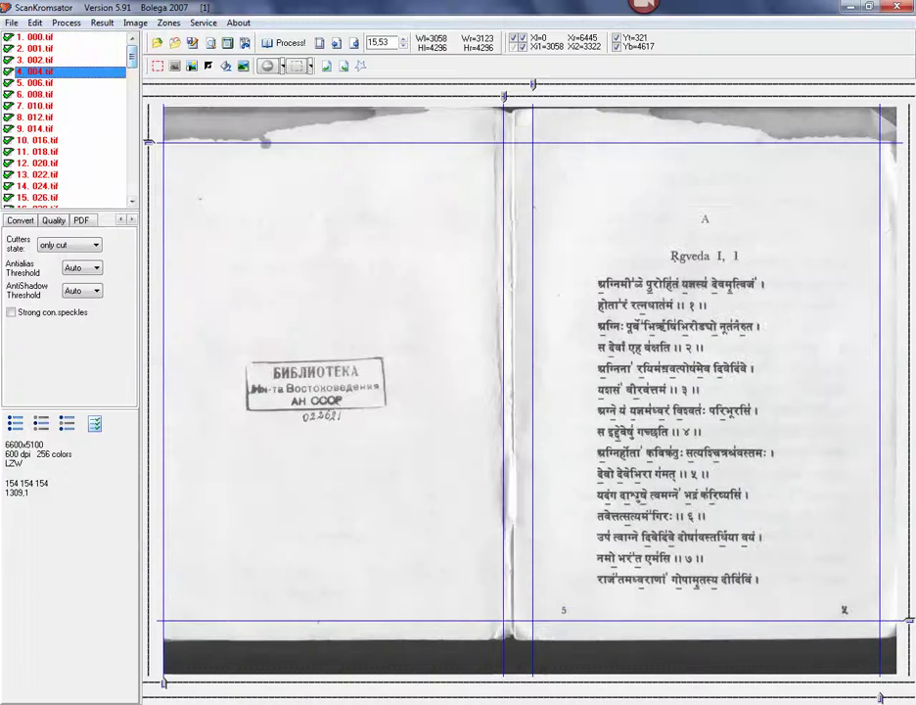
{"action": "key", "text": "Up"}
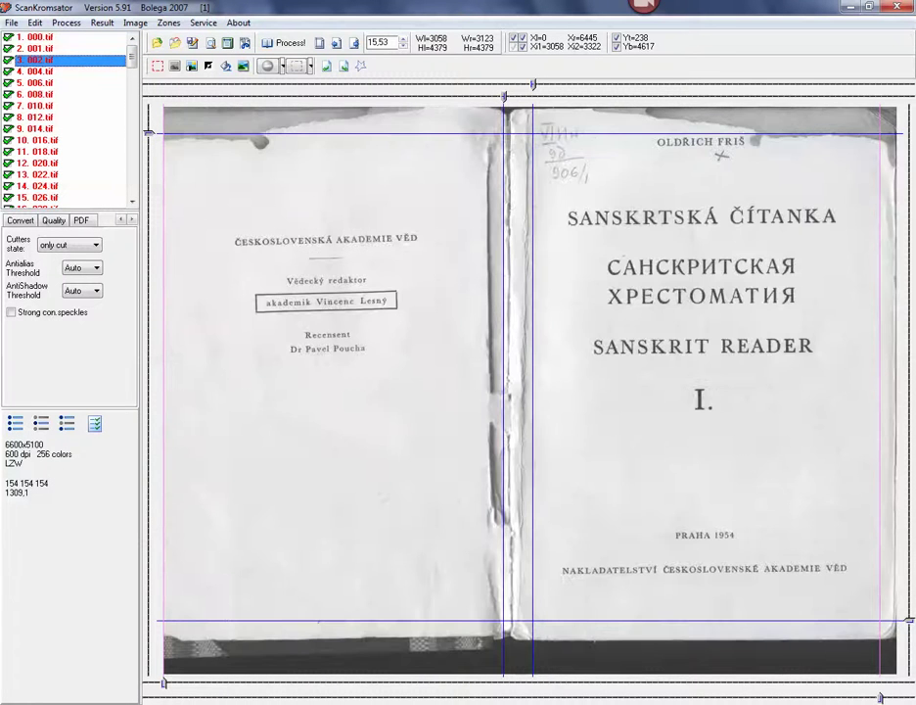
{"action": "key", "text": "Down"}
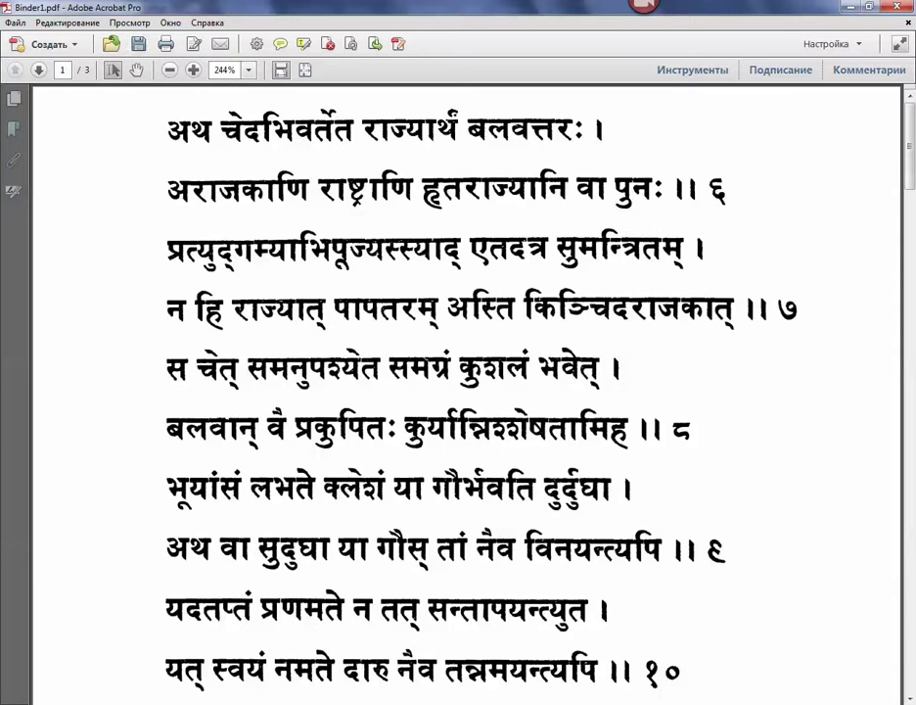
Step: Save the PDF under the name Chitanka-Sample-II.pdf, picked from the file name autocomplete
{"action": "key", "text": "ctrl+shift+s"}
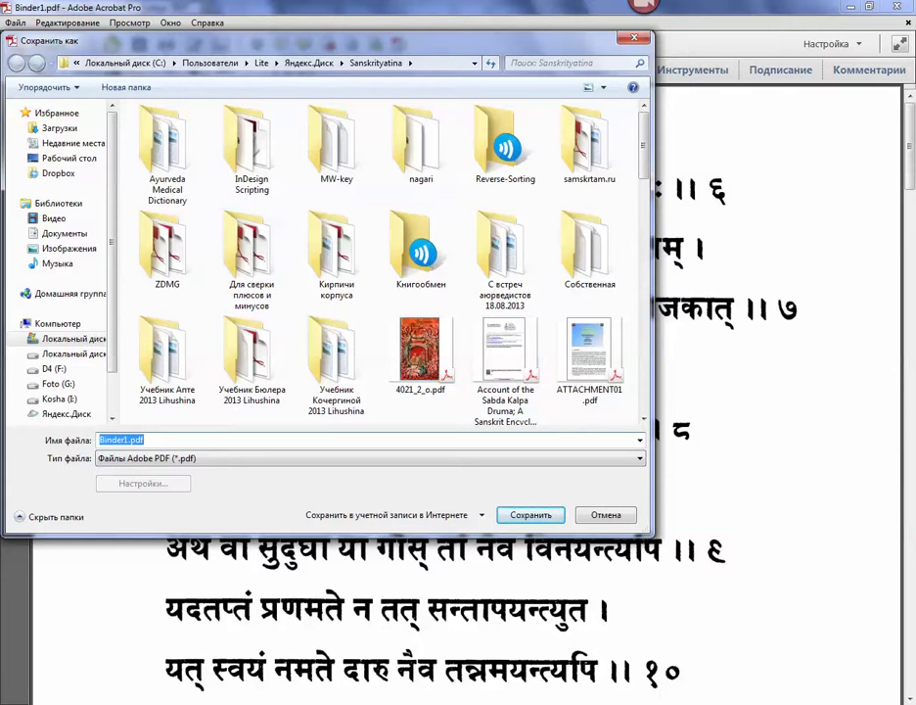
{"action": "scroll", "coordinate": [377, 265], "scroll_direction": "down", "scroll_amount": 1}
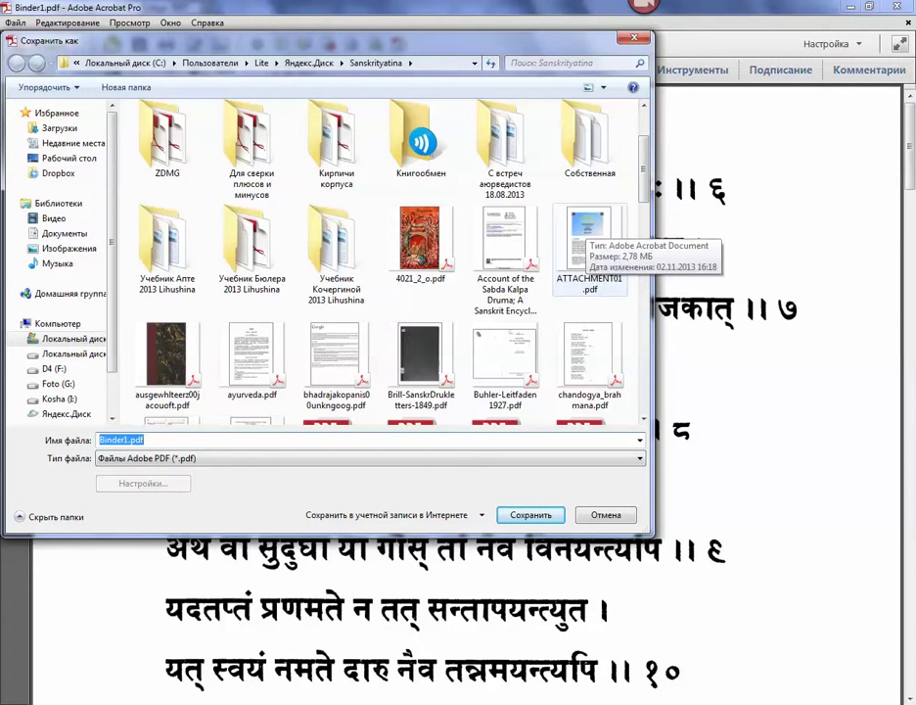
{"action": "type", "text": "ch"}
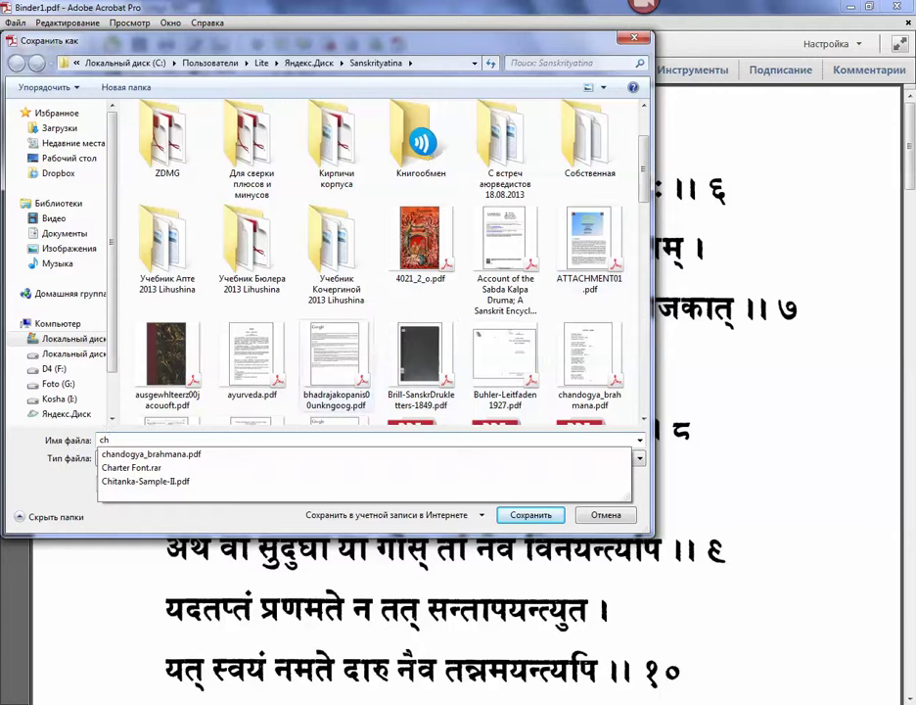
{"action": "left_click", "coordinate": [145, 481]}
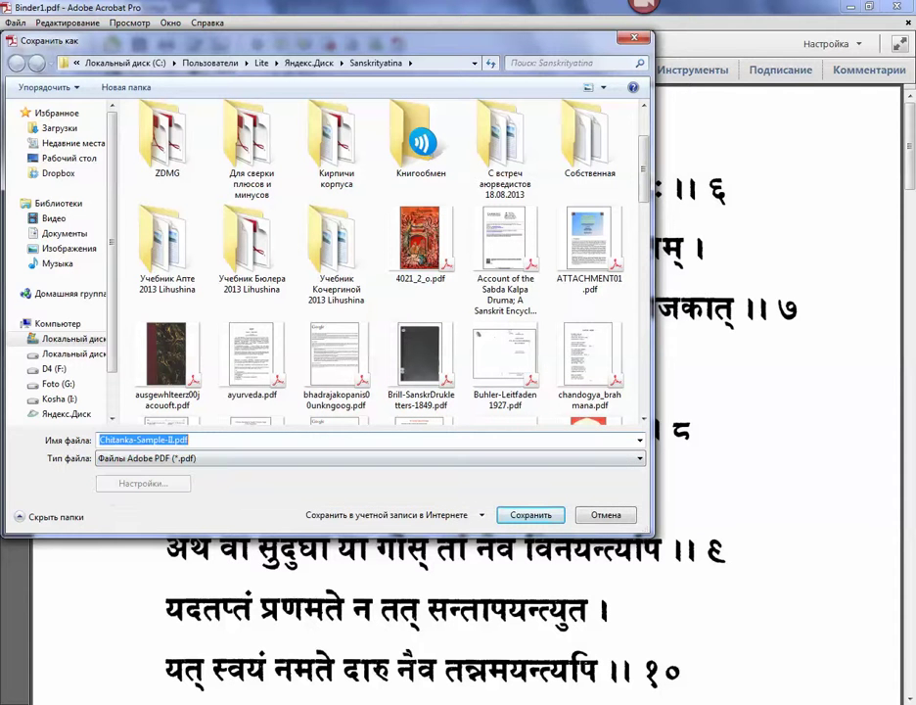
{"action": "left_click", "coordinate": [170, 440]}
{"action": "key", "text": "Return"}
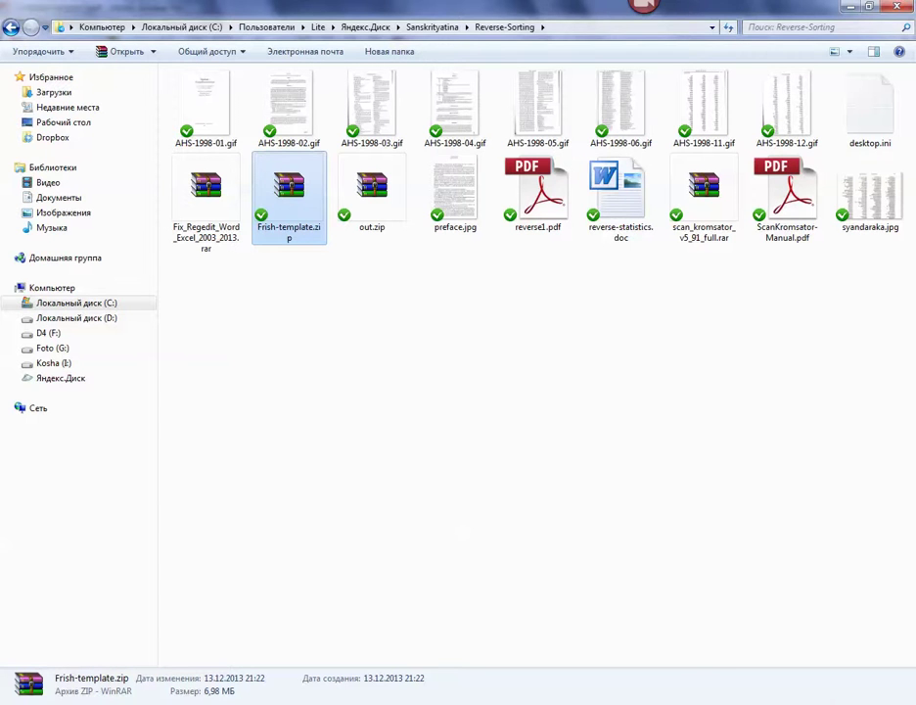
Step: Show the output TIFs as thumbnails and open 0008.tif in the photo viewer
{"action": "key", "text": "alt+Tab"}
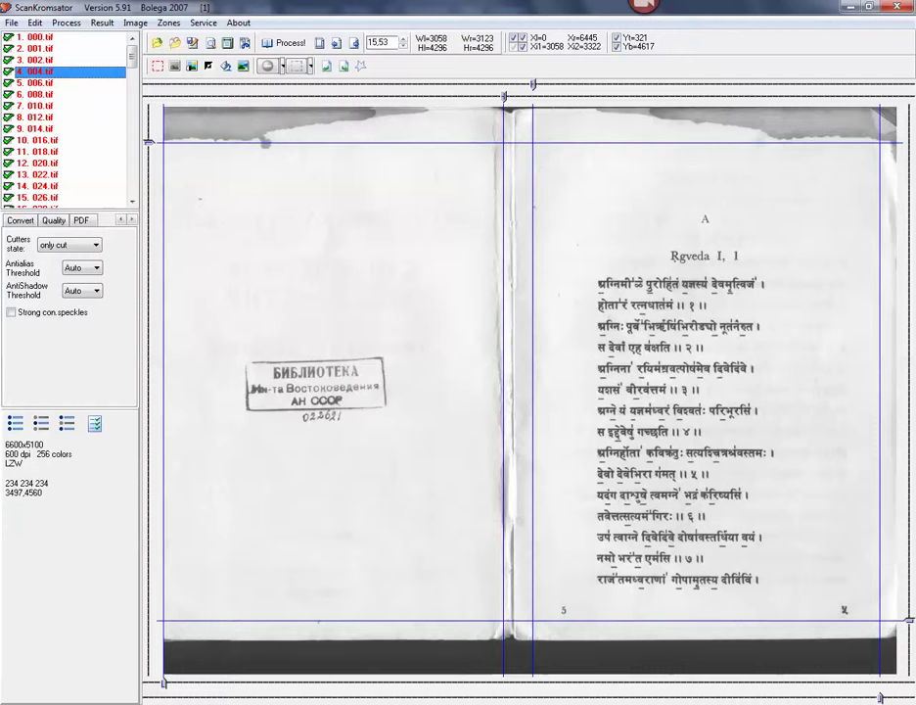
{"action": "key", "text": "alt+Tab"}
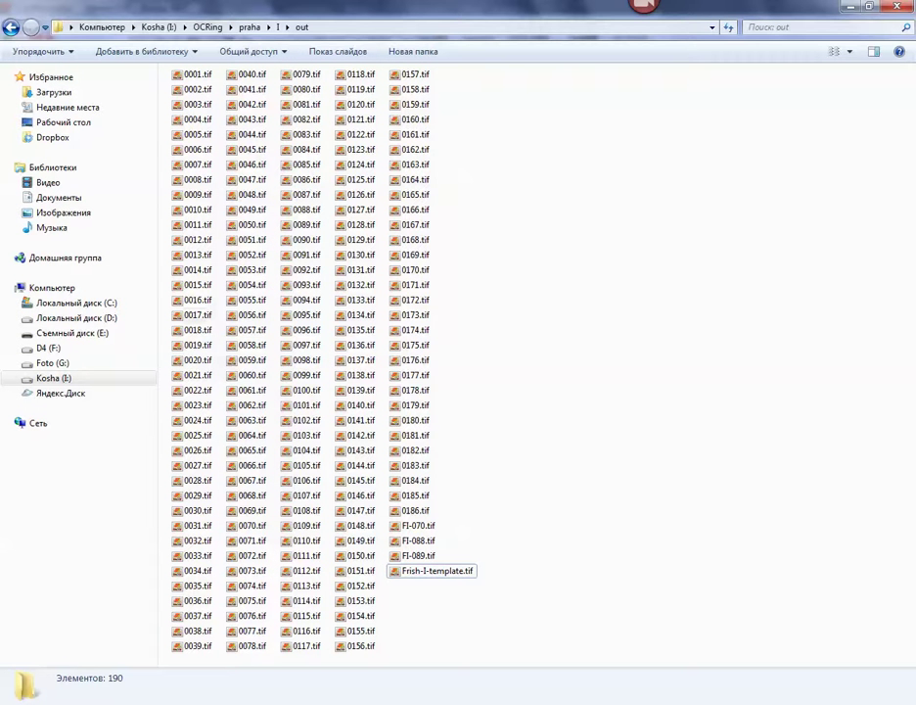
{"action": "key", "text": "ctrl+shift+6"}
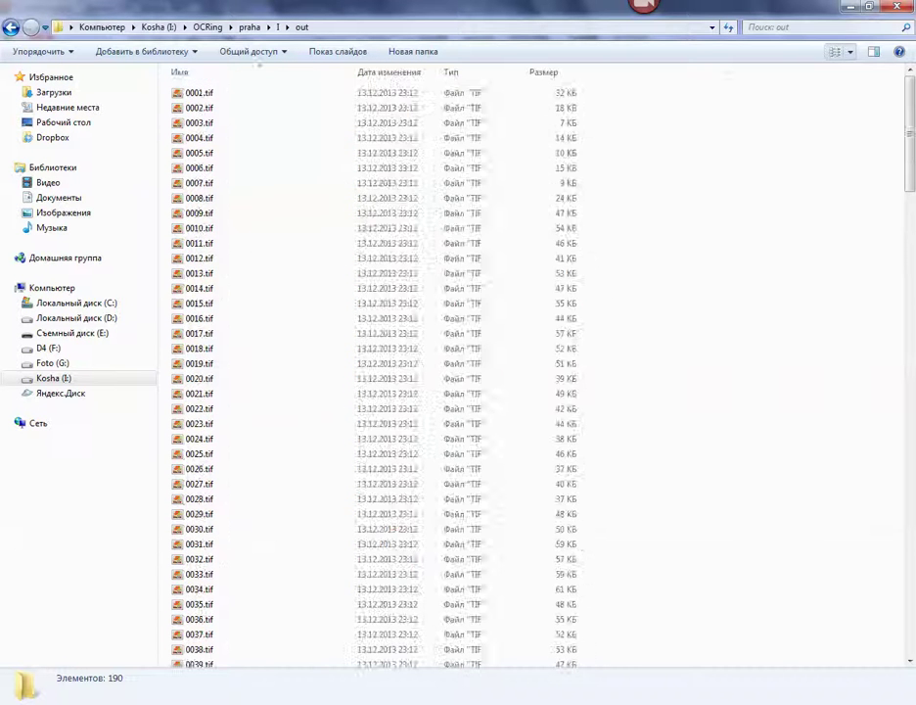
{"action": "key", "text": "ctrl+shift+7"}
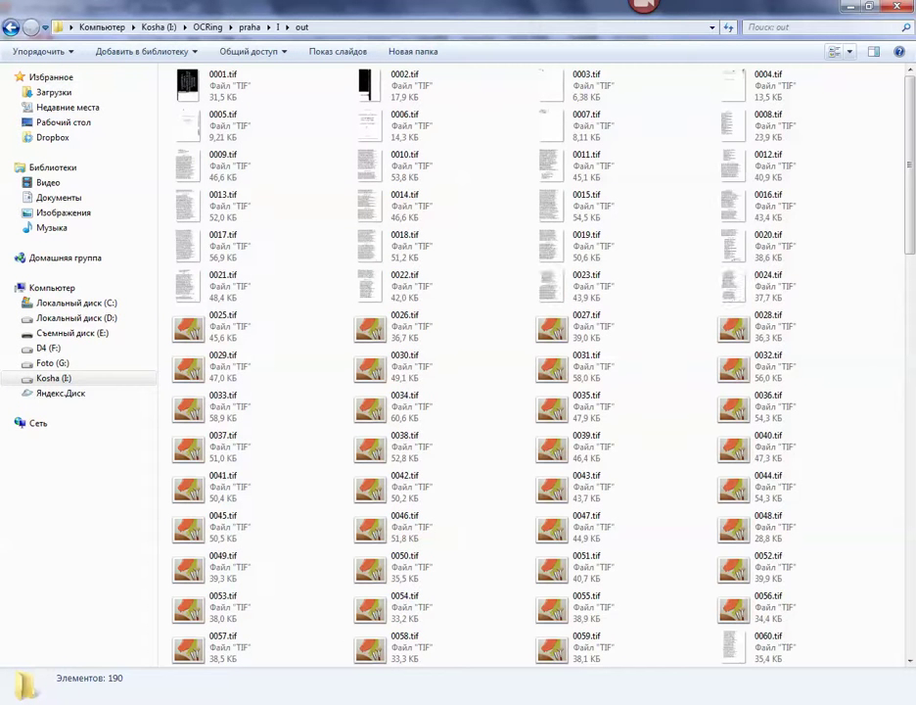
{"action": "left_click", "coordinate": [768, 125]}
{"action": "key", "text": "Return"}
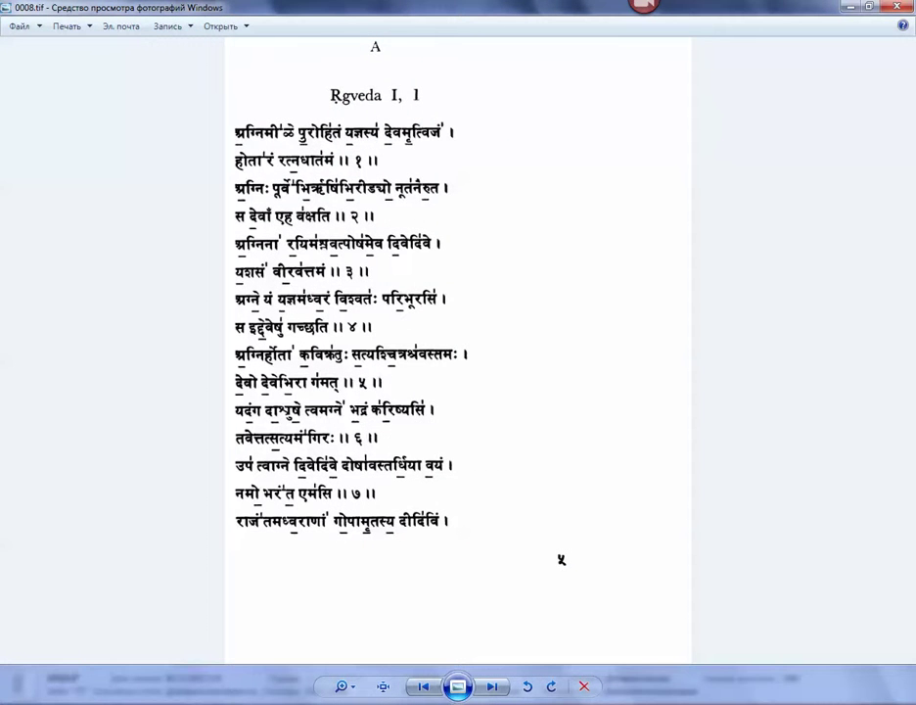
Step: Switch between 0008.tif and ScanKromsator to compare it with the original scanned spread
{"action": "mouse_move", "coordinate": [560, 535]}
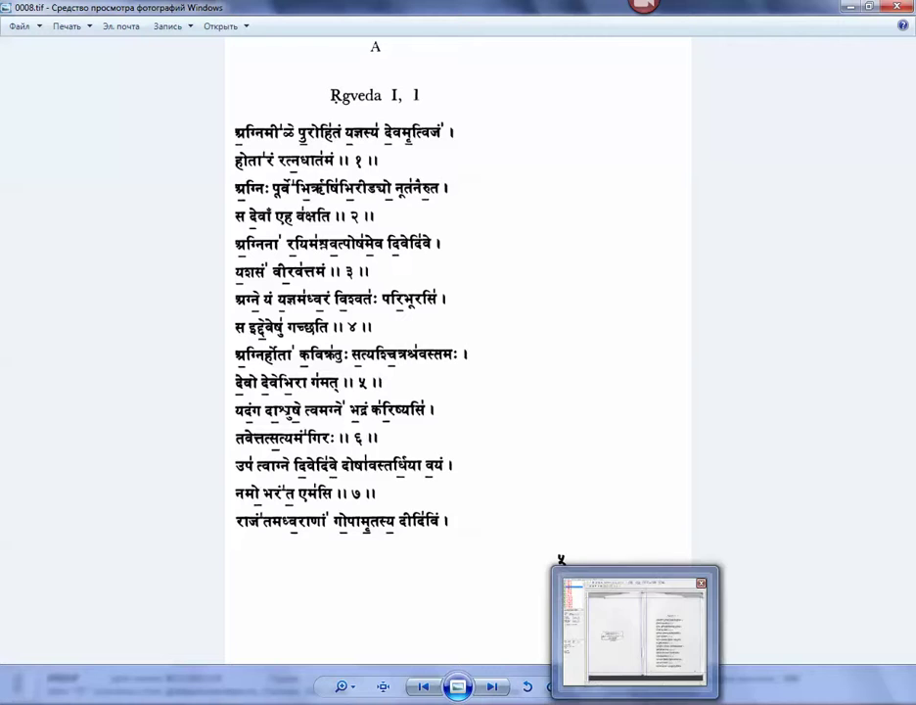
{"action": "left_click", "coordinate": [627, 627]}
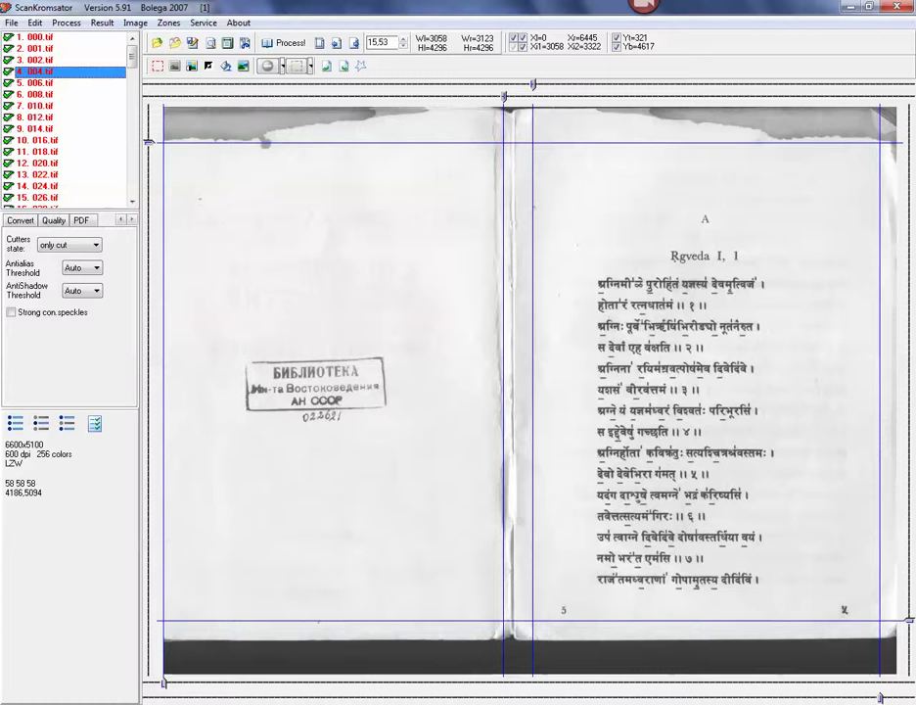
{"action": "key", "text": "alt+Tab"}
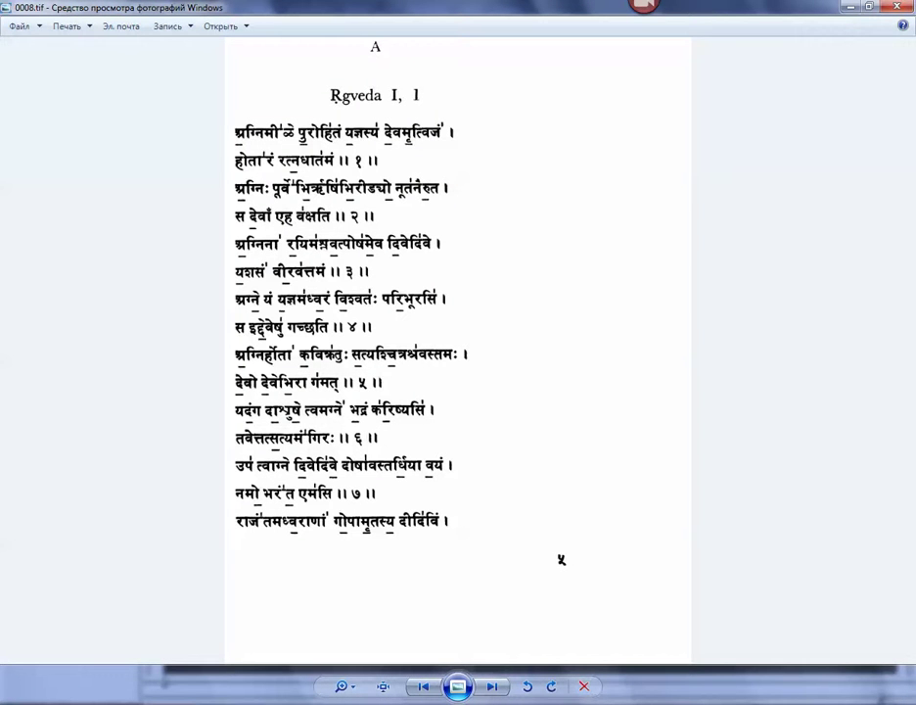
{"action": "key", "text": "alt+Tab"}
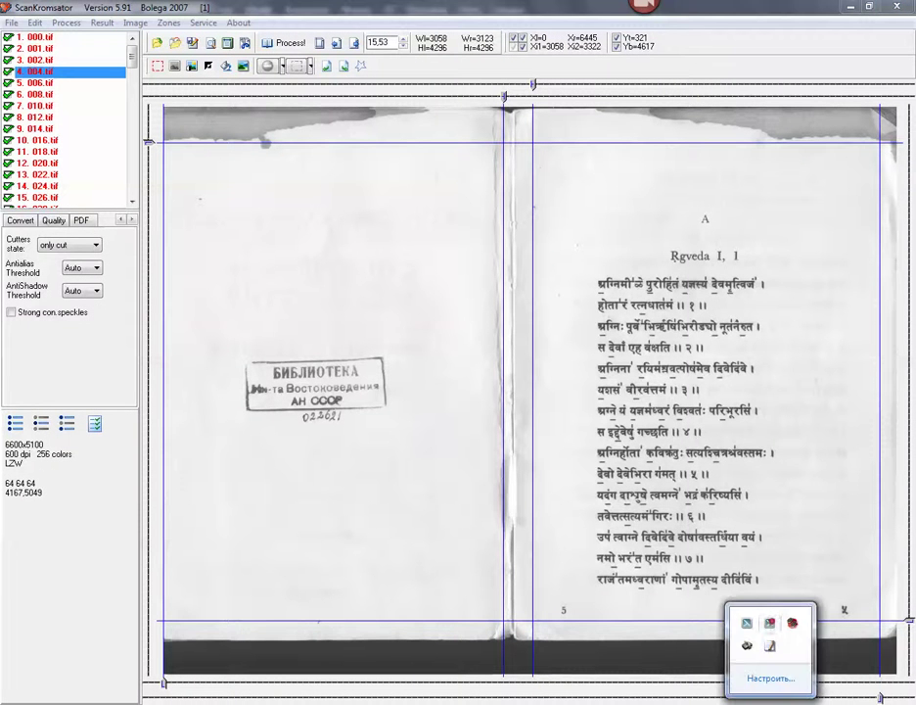
Step: Check volume I pages 0038.tif and 0050.tif, then go via praha into volume II's out folder
{"action": "key", "text": "alt+Tab"}
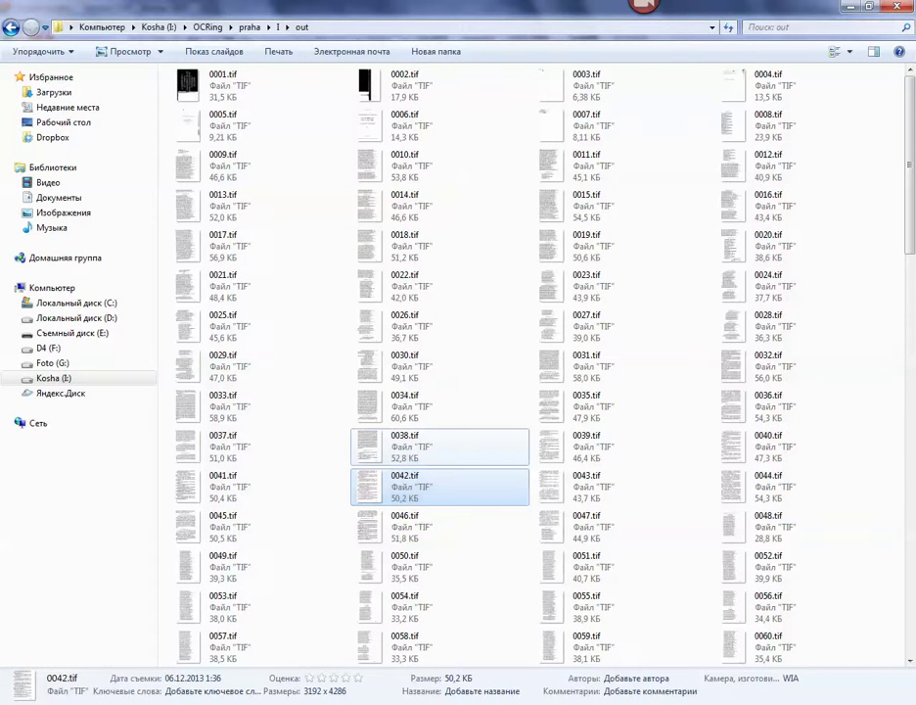
{"action": "left_click", "coordinate": [392, 446]}
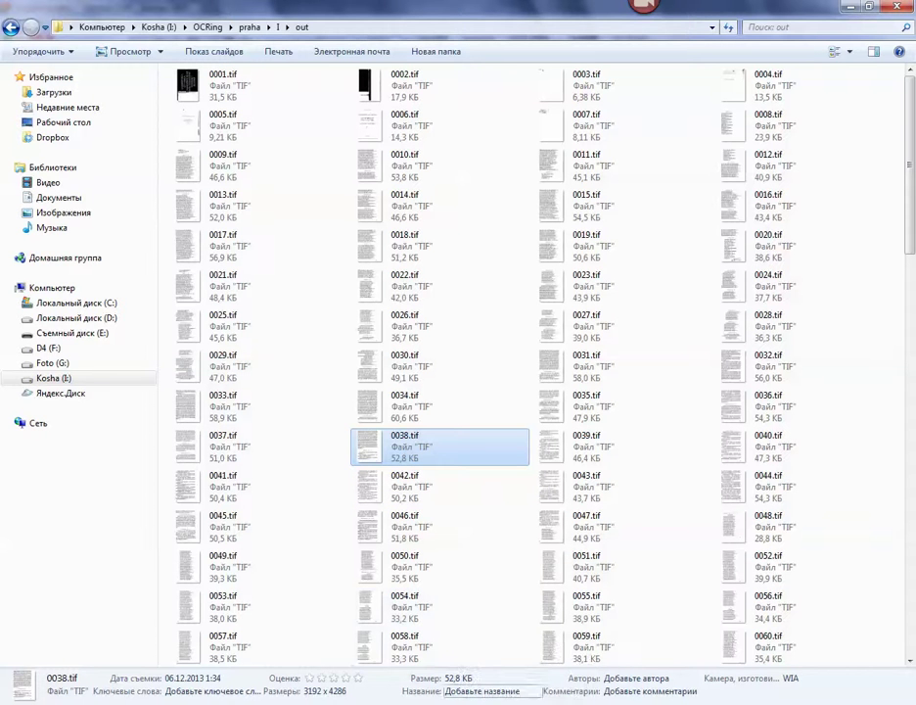
{"action": "left_click", "coordinate": [421, 567]}
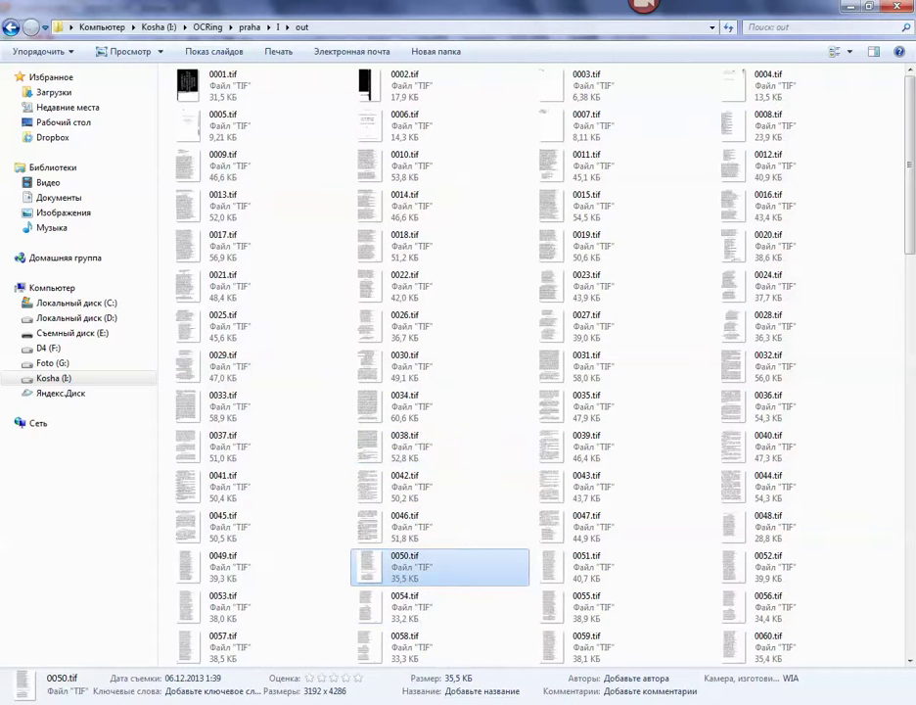
{"action": "left_click", "coordinate": [279, 27]}
{"action": "left_click", "coordinate": [250, 26]}
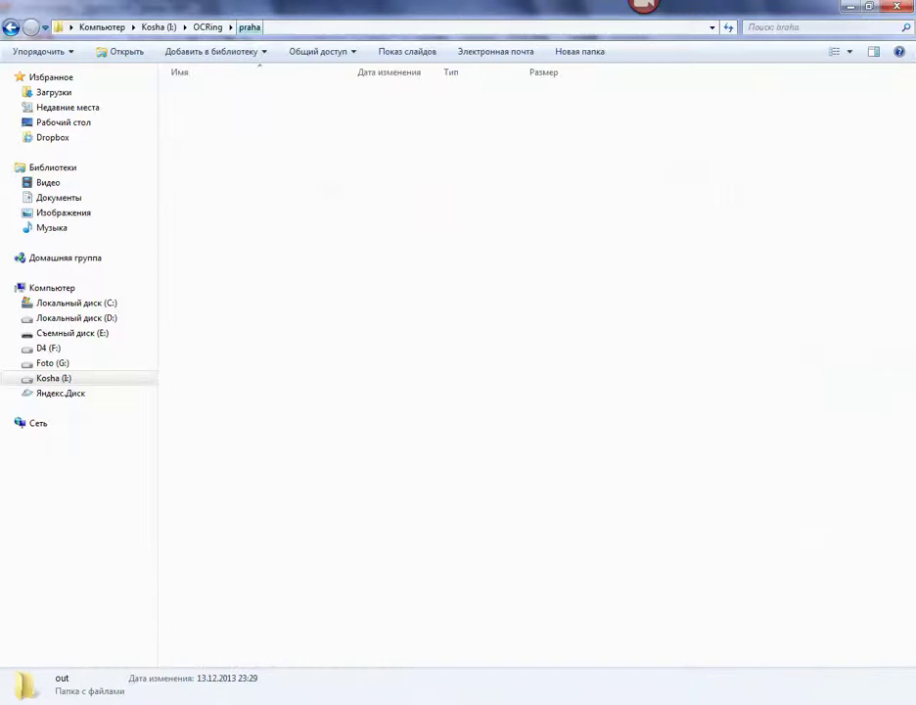
{"action": "double_click", "coordinate": [206, 107]}
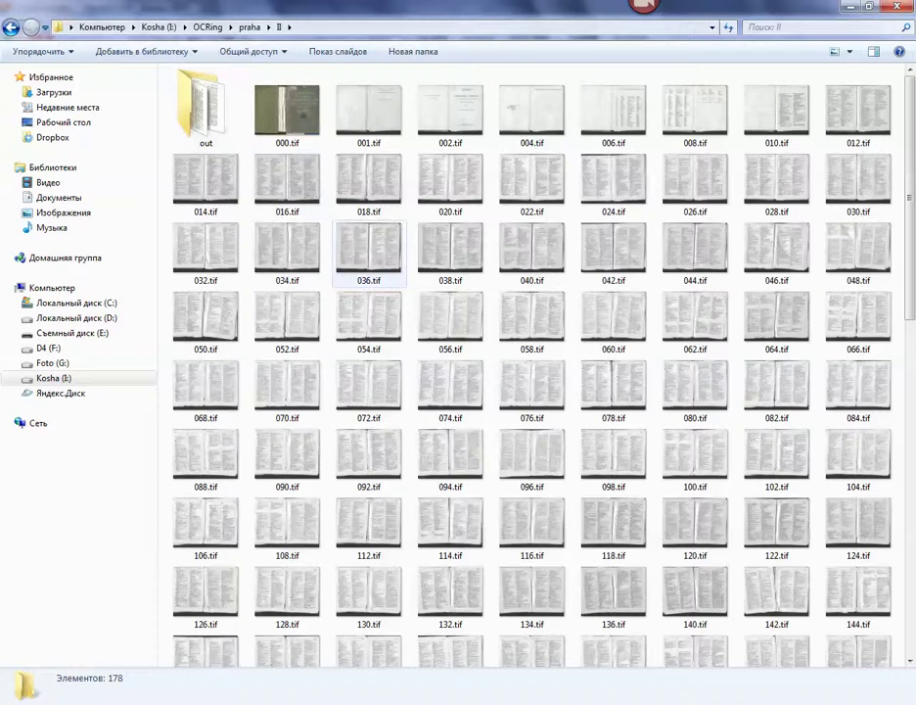
{"action": "double_click", "coordinate": [206, 108]}
Step: Inspect volume II pages -frishII0019.tif and -frishII0046.tif, then return to volume I's out folder
{"action": "left_click", "coordinate": [531, 277]}
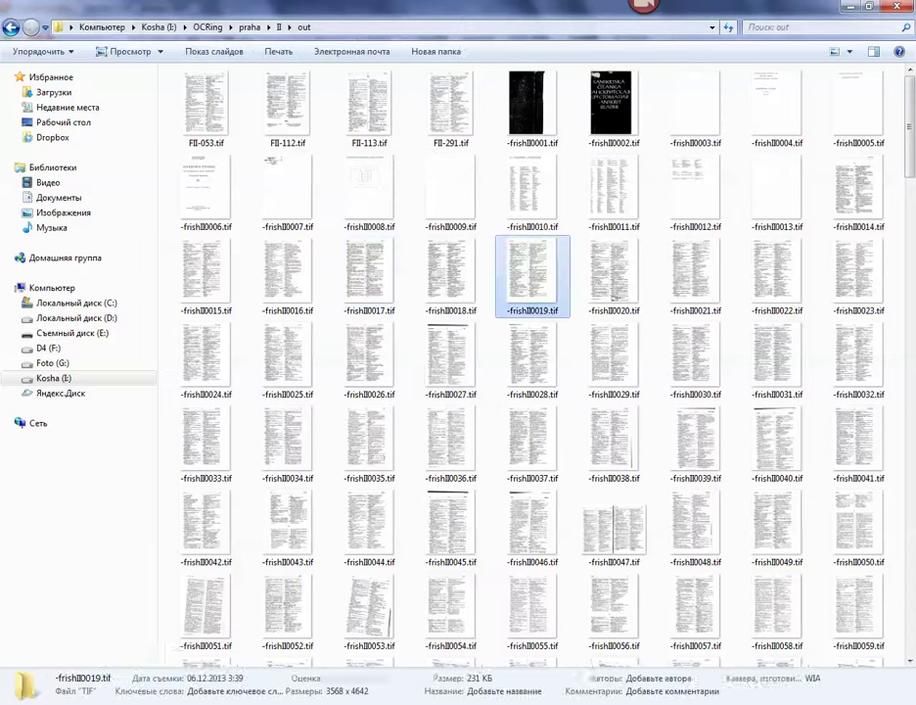
{"action": "left_click", "coordinate": [532, 525]}
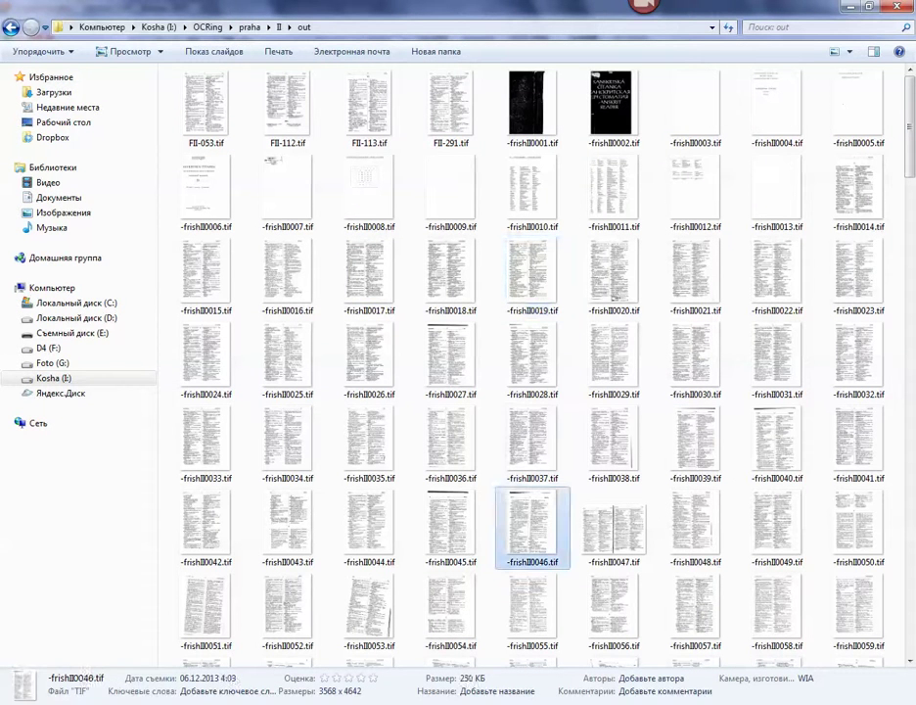
{"action": "left_click", "coordinate": [614, 529]}
{"action": "key", "text": "Right"}
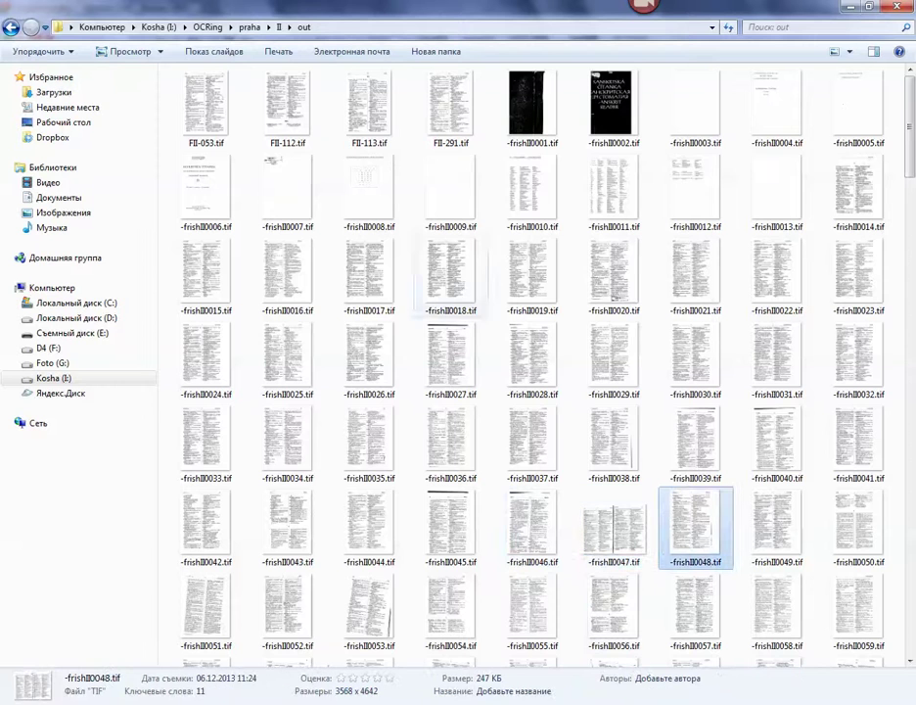
{"action": "left_click", "coordinate": [249, 26]}
{"action": "double_click", "coordinate": [188, 92]}
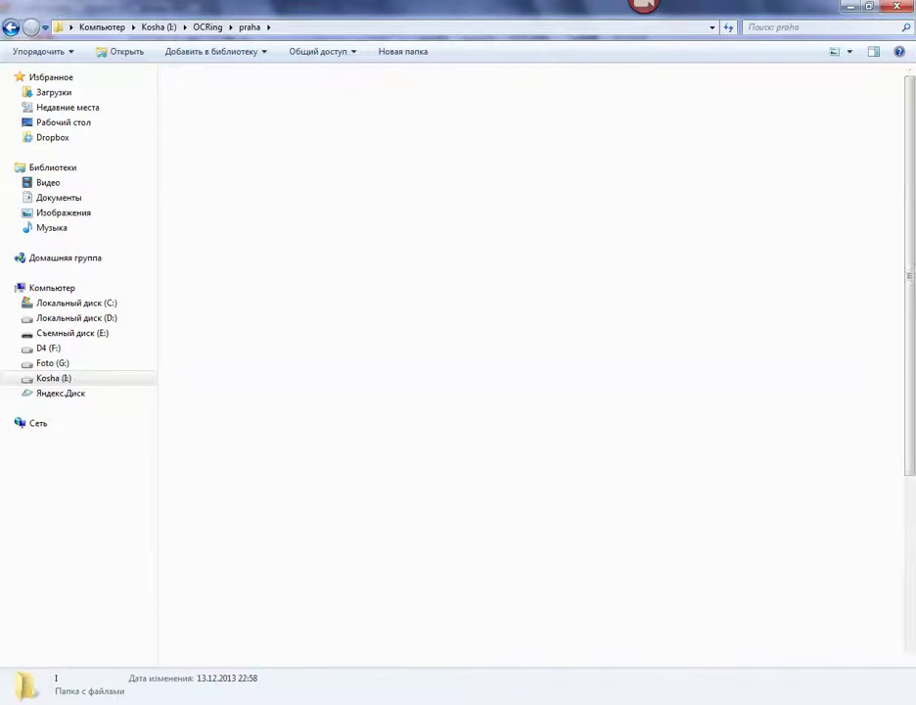
{"action": "double_click", "coordinate": [201, 112]}
Step: View output page 0145.tif (page 142) in Windows Photo Viewer
{"action": "scroll", "coordinate": [537, 372], "scroll_direction": "down", "scroll_amount": 11}
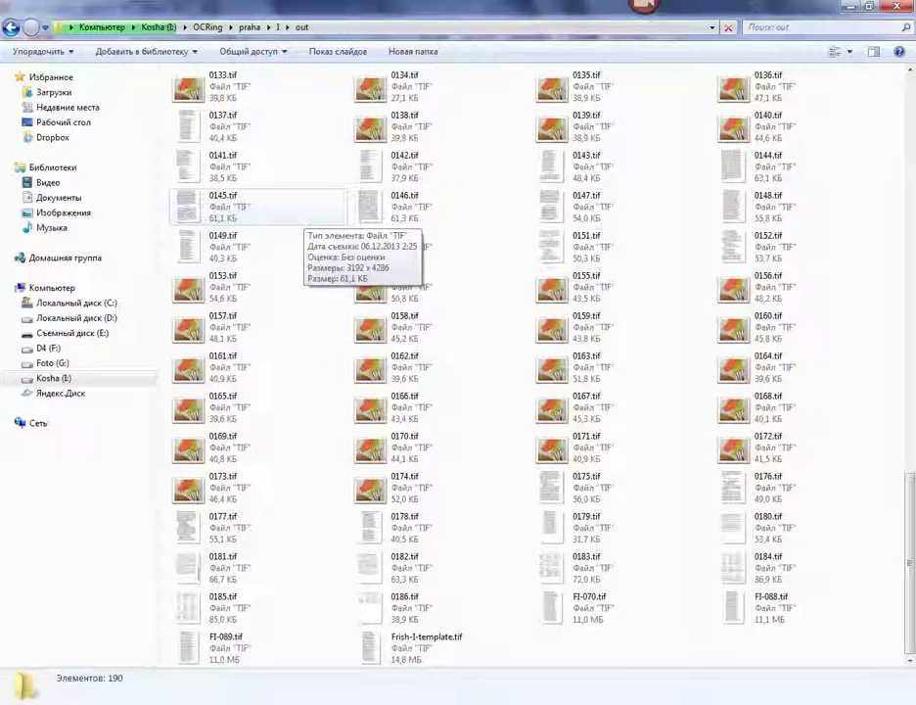
{"action": "double_click", "coordinate": [195, 206]}
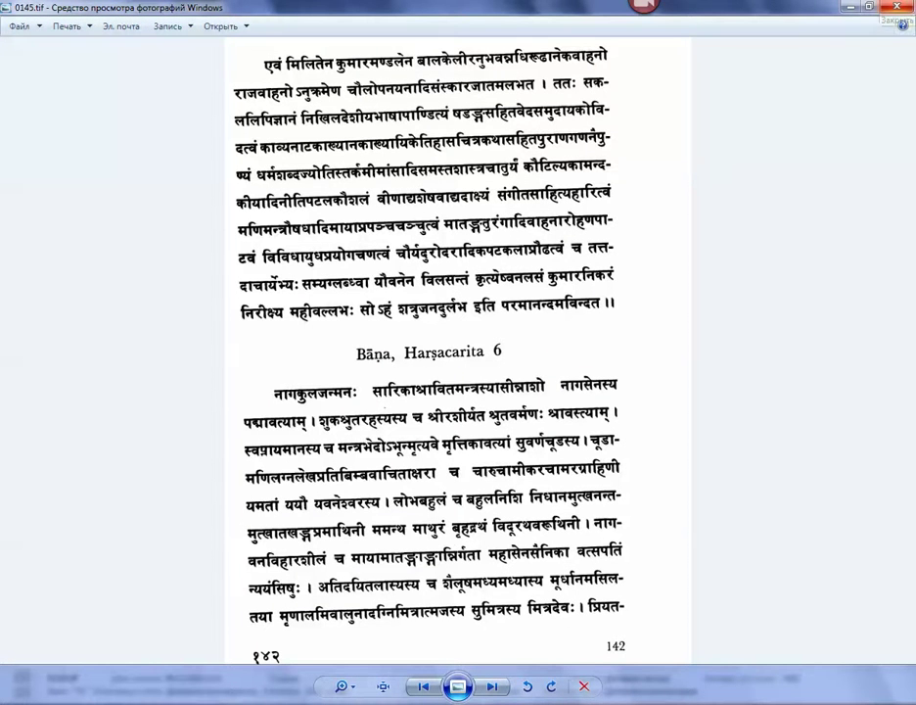
{"action": "left_click", "coordinate": [897, 6]}
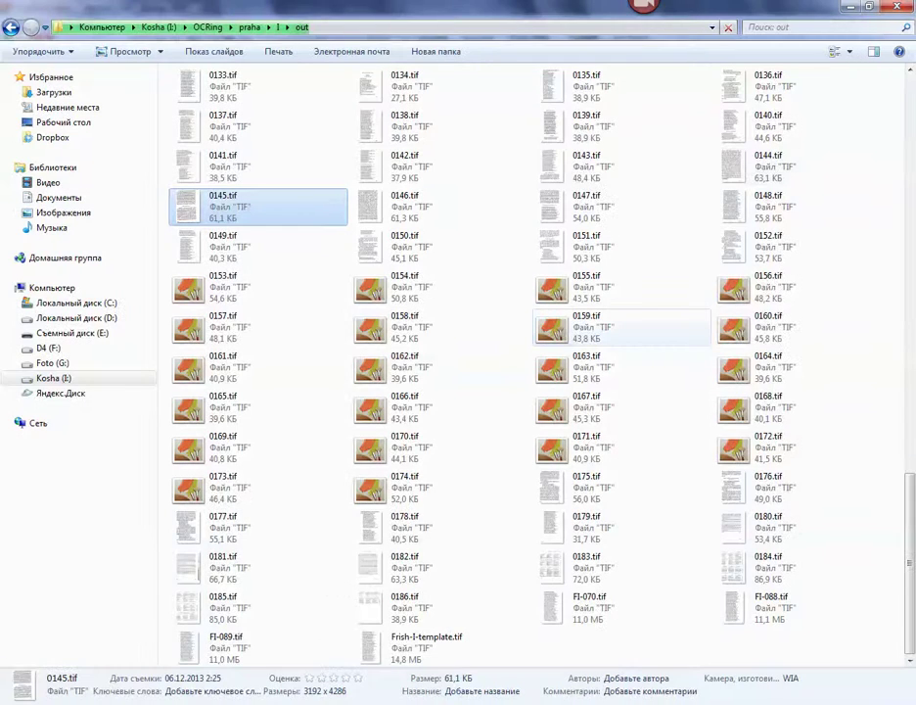
Step: Review 0183.tif, the table-of-contents page 180, then select 0171.tif in the out folder
{"action": "double_click", "coordinate": [587, 566]}
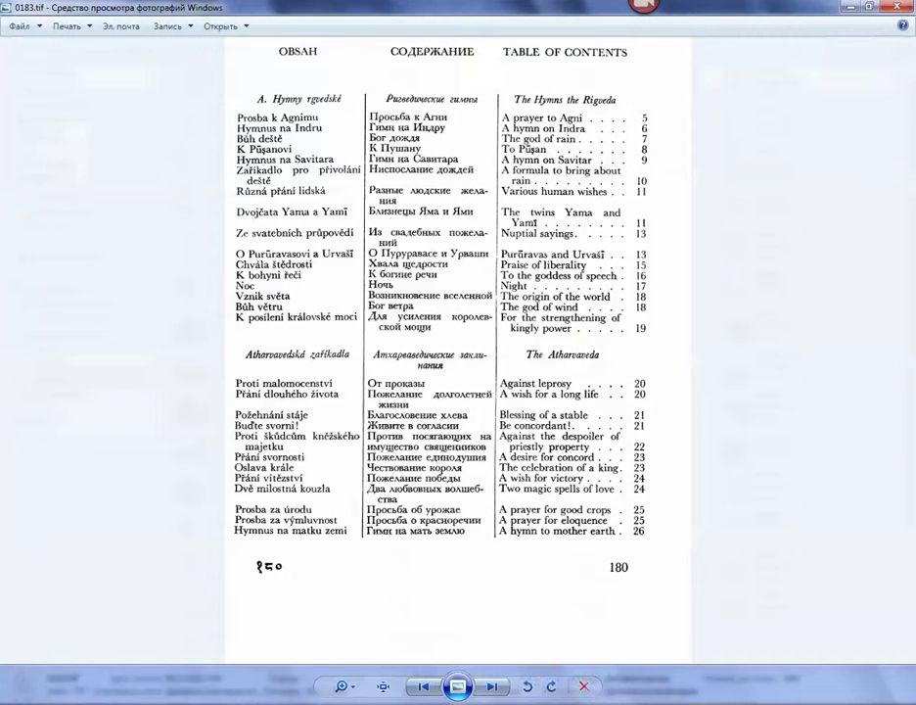
{"action": "key", "text": "alt+F4"}
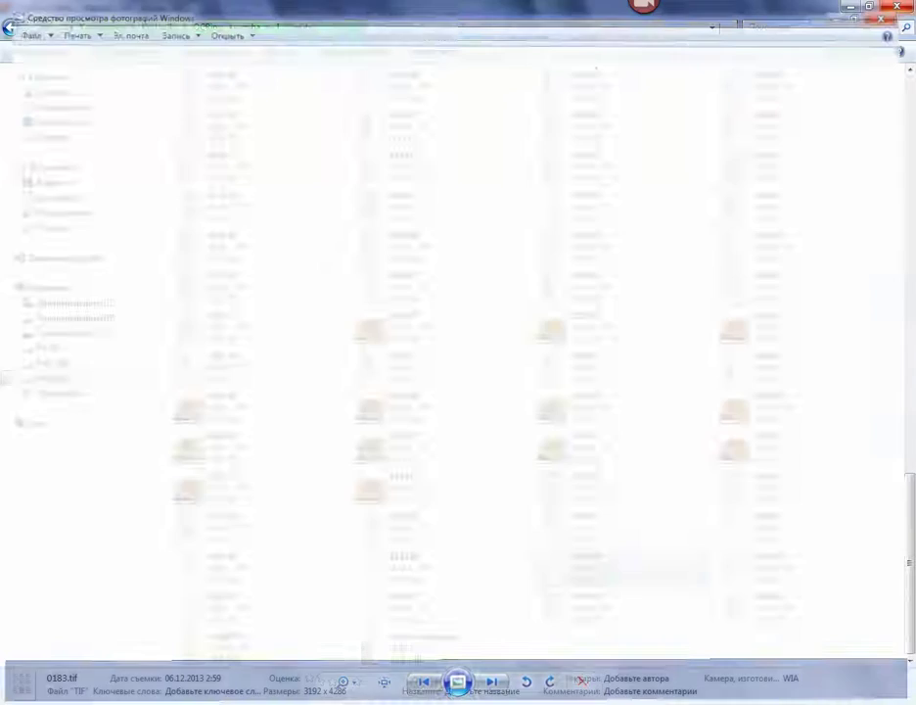
{"action": "left_click", "coordinate": [587, 447]}
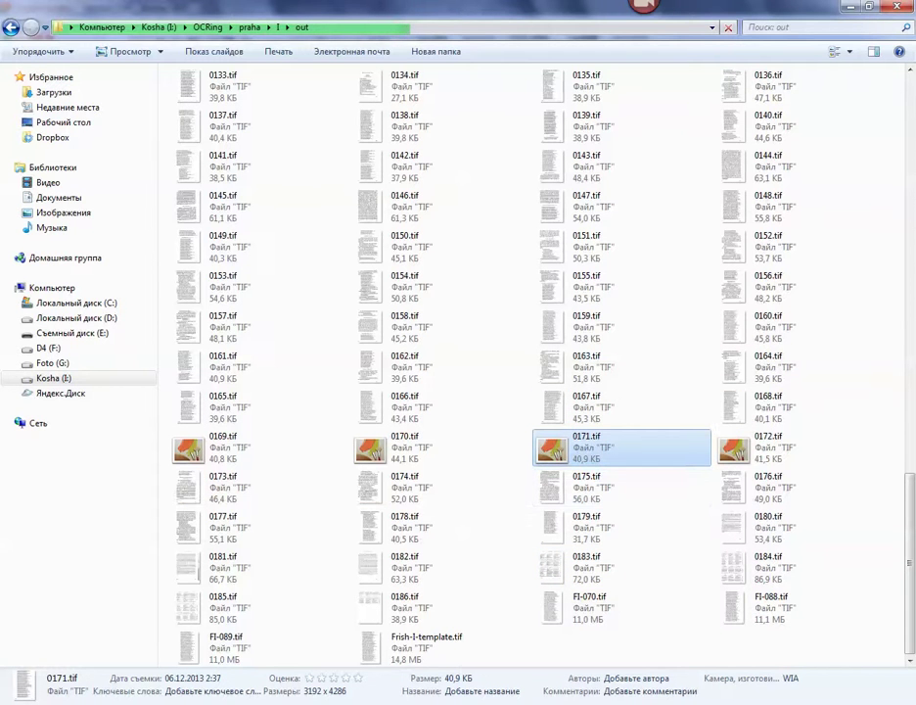
{"action": "key", "text": "alt+Tab"}
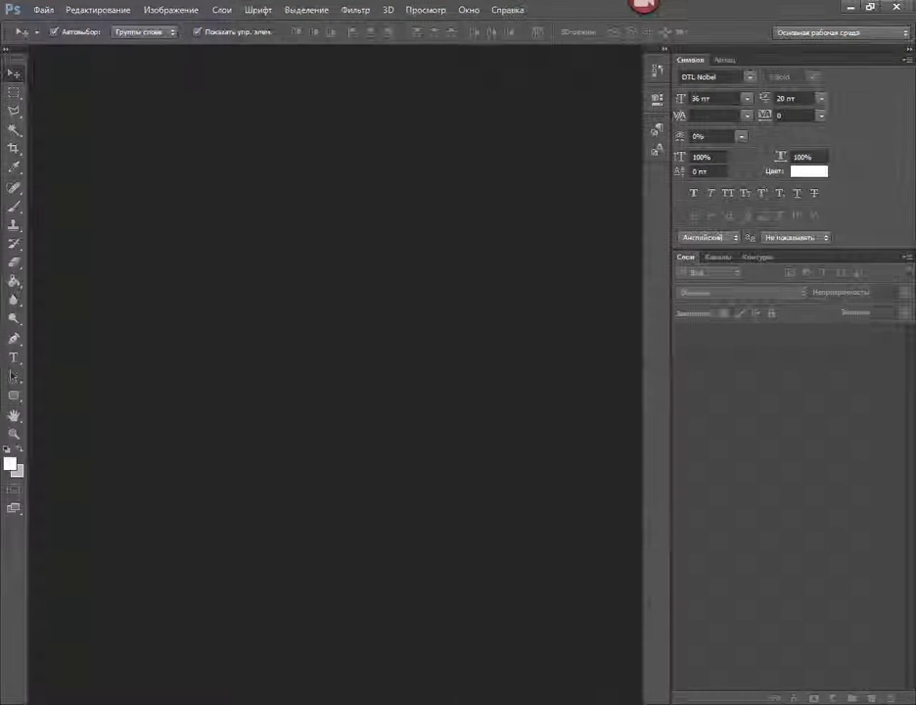
Step: Rename Frish-template.zip to Frish-II-template.zip in the Reverse-Sorting folder
{"action": "key", "text": "alt+Tab"}
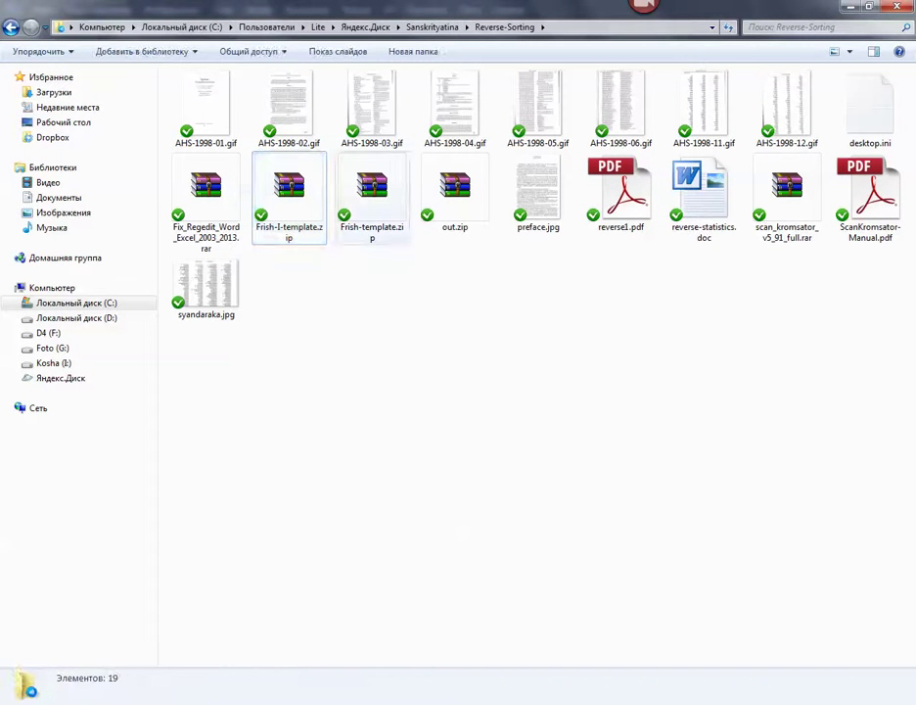
{"action": "left_click", "coordinate": [372, 195]}
{"action": "left_click", "coordinate": [360, 227]}
{"action": "left_click", "coordinate": [360, 227]}
{"action": "type", "text": "-"}
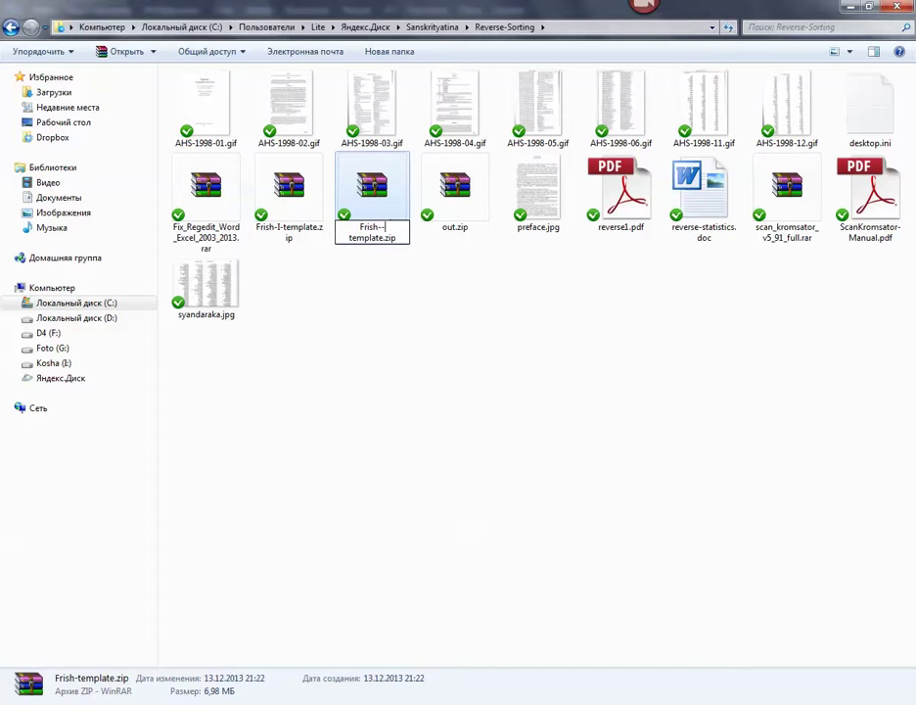
{"action": "type", "text": "II"}
{"action": "key", "text": "Return"}
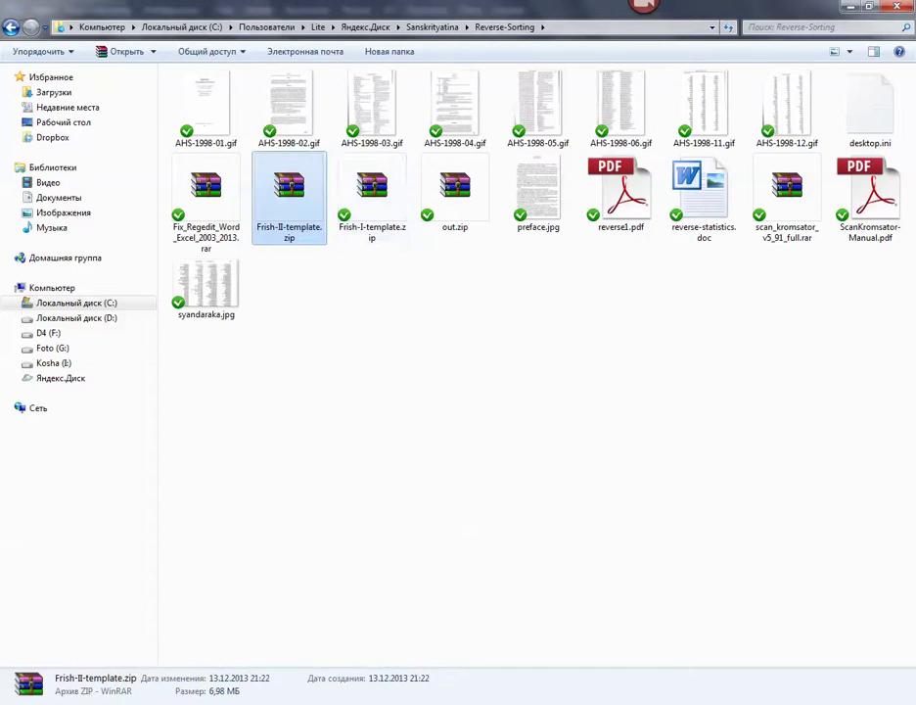
Step: Copy the Yandex.Disk public link for Frish-II-template.zip
{"action": "right_click", "coordinate": [291, 211]}
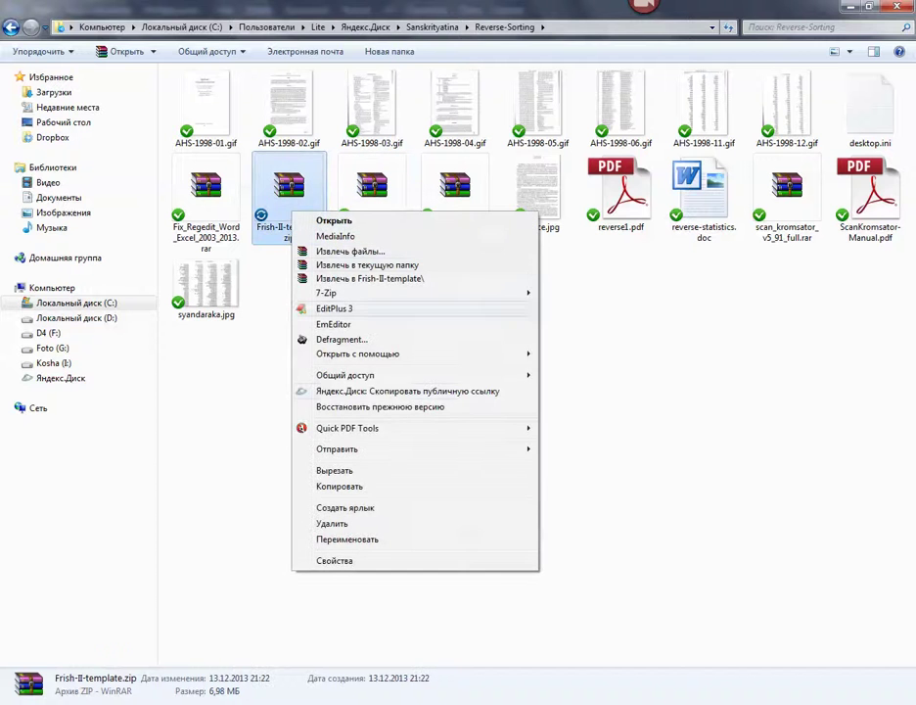
{"action": "left_click", "coordinate": [407, 391]}
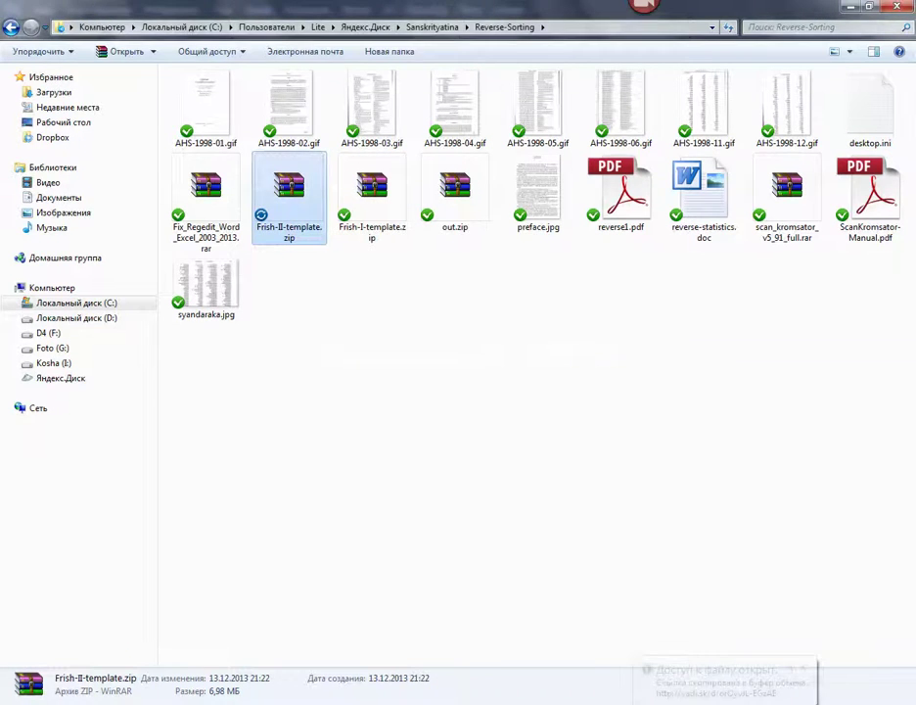
{"action": "key", "text": "alt+Tab"}
Step: Replace the old yadi.sk link before Frish-II-template.tif with the new public link
{"action": "left_click_drag", "start_coordinate": [410, 347], "coordinate": [269, 349]}
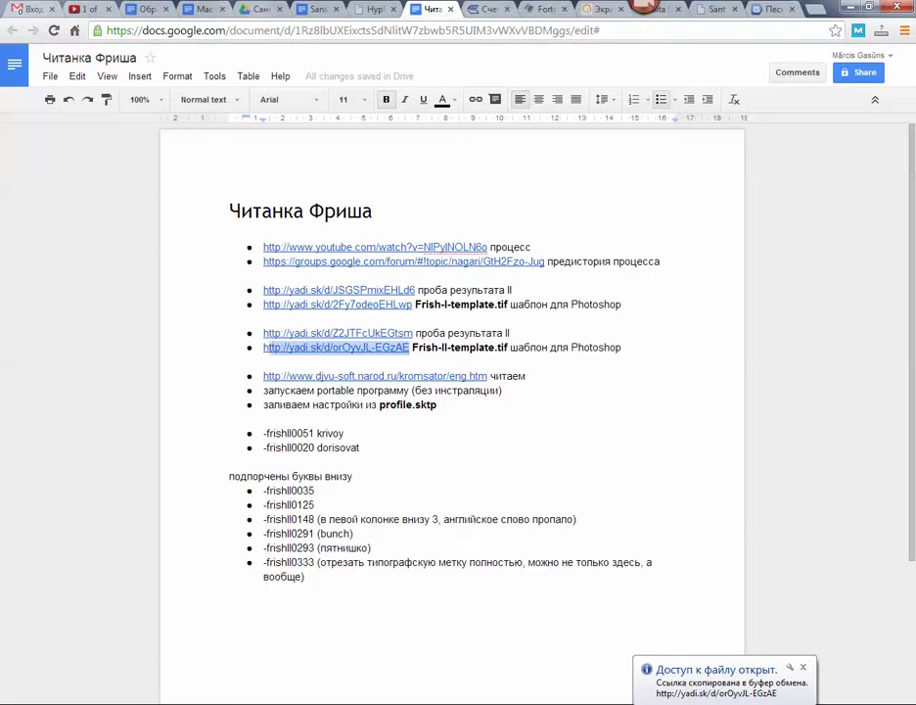
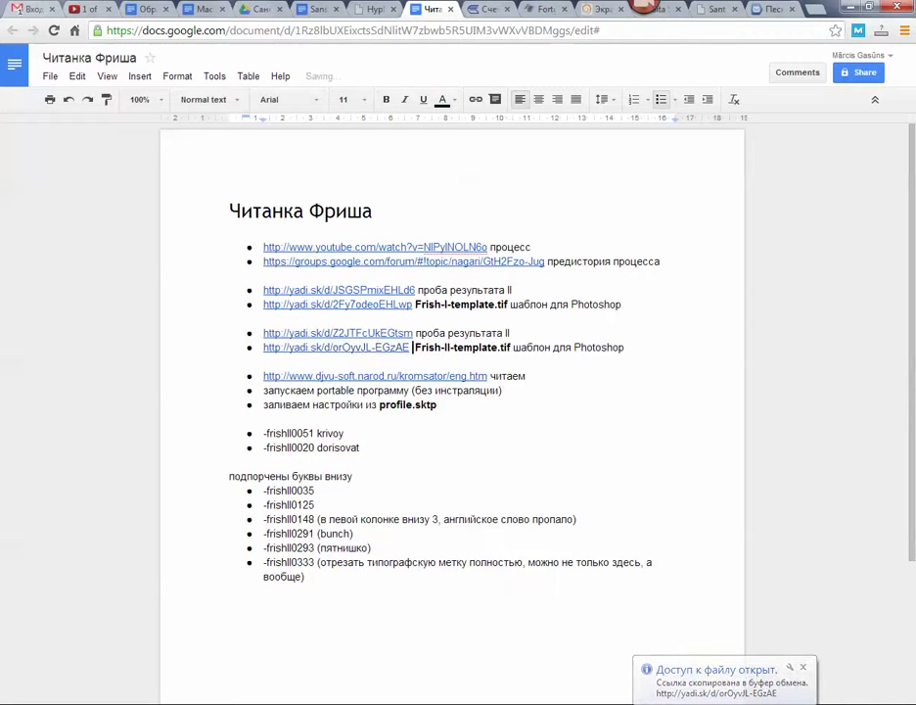
{"action": "key", "text": "Delete"}
{"action": "key", "text": "Right"}
{"action": "key", "text": "Right"}
{"action": "key", "text": "Right"}
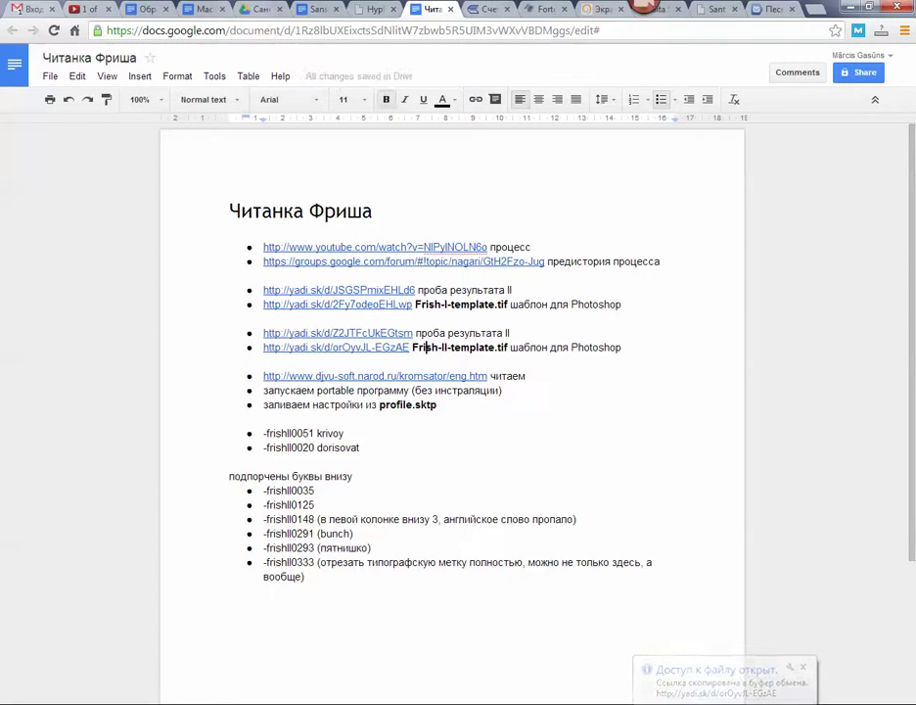
{"action": "left_click", "coordinate": [451, 304]}
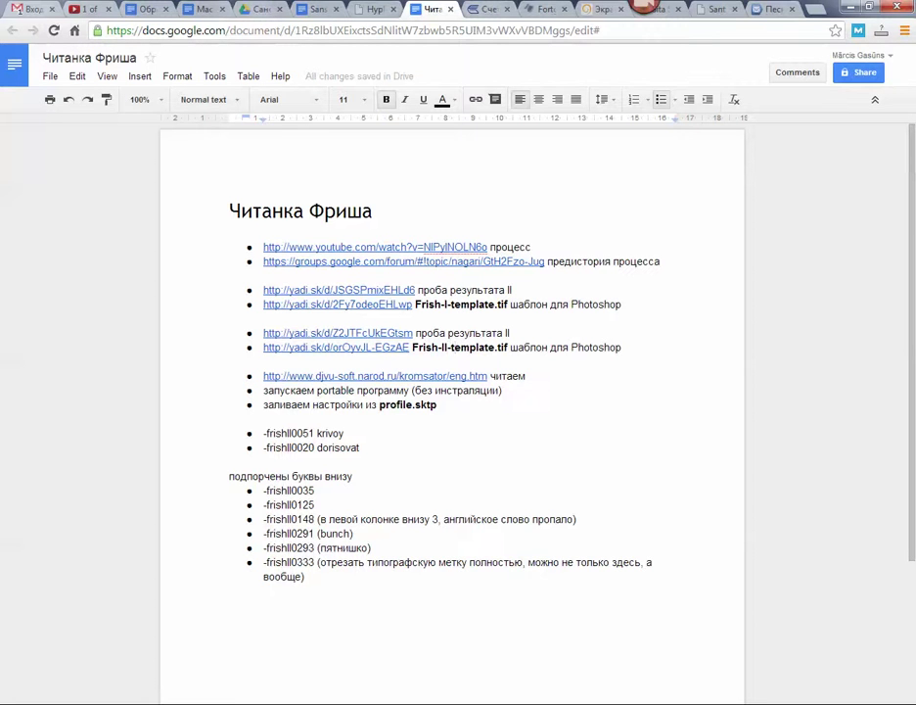
Step: Extend the first bullet's 'процесс' to 'процесс, видео (1/3)'
{"action": "left_click", "coordinate": [535, 248]}
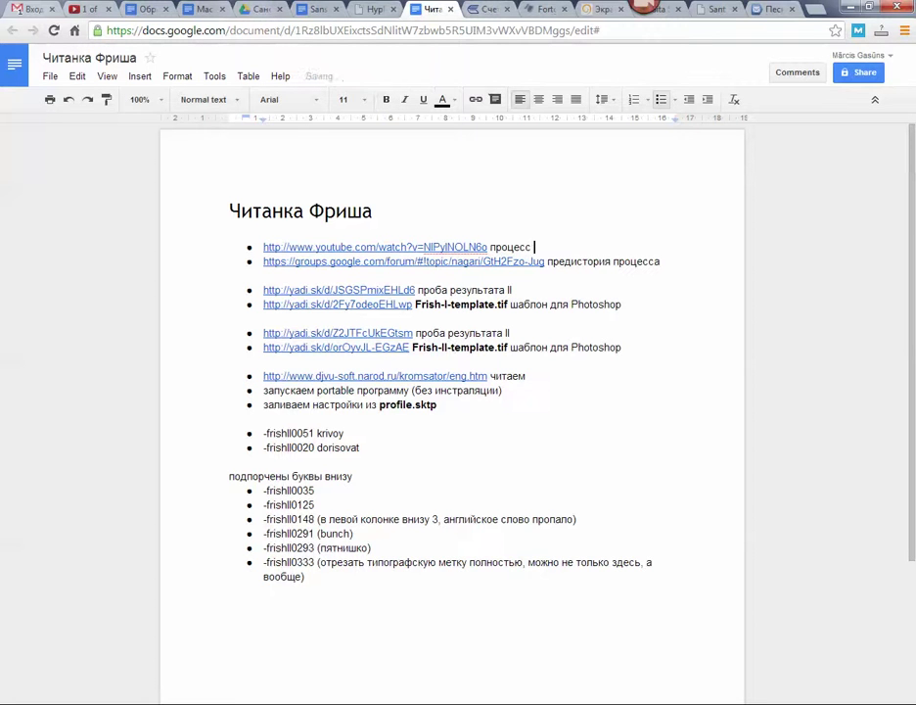
{"action": "type", "text": "()"}
{"action": "key", "text": "Left"}
{"action": "type", "text": "1/3"}
{"action": "left_click", "coordinate": [532, 247]}
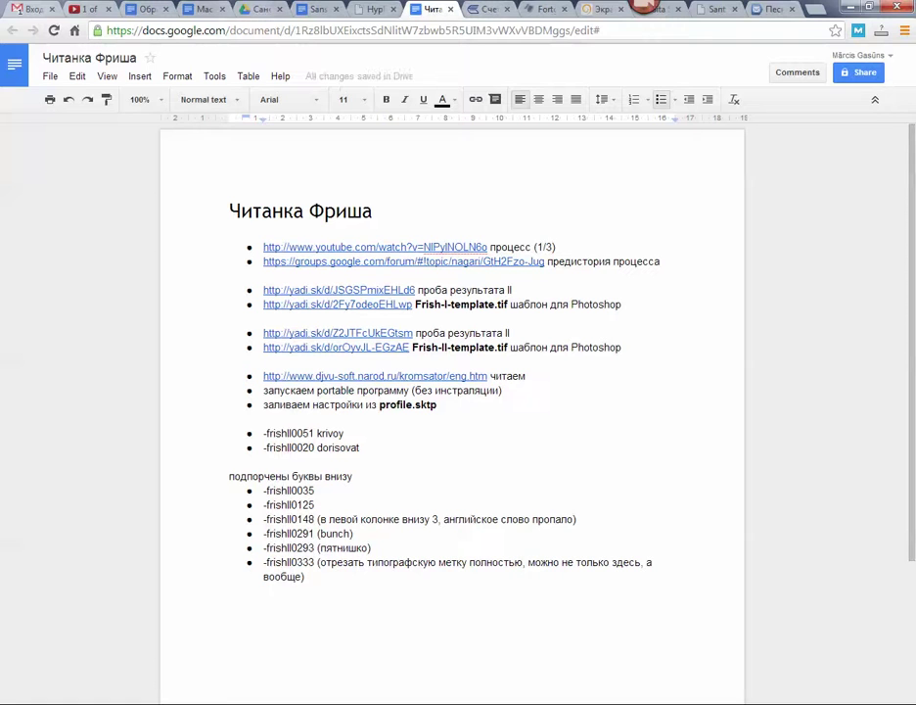
{"action": "type", "text": ", видео"}
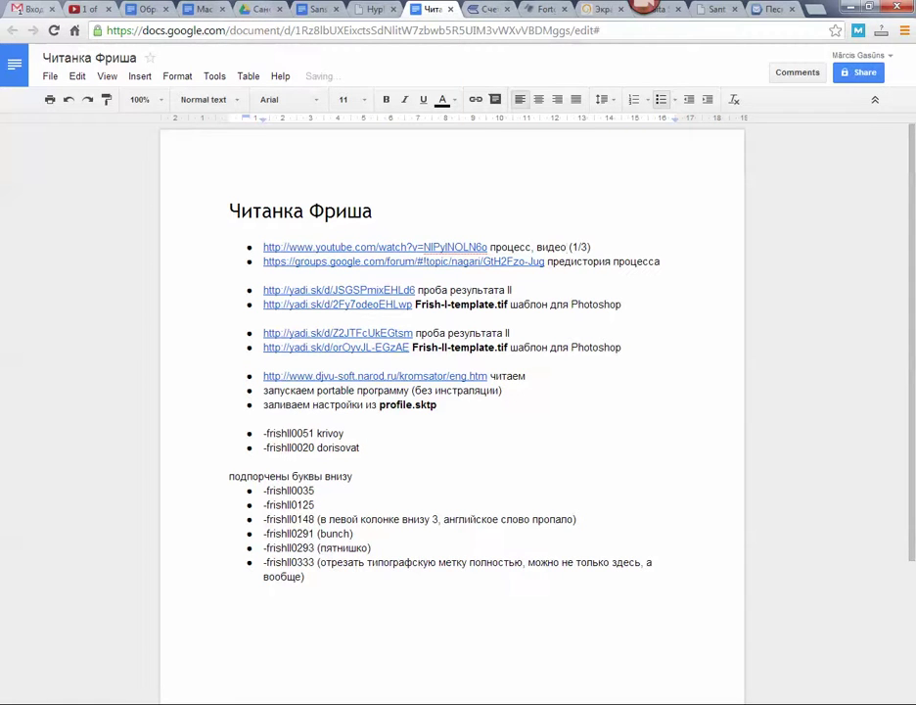
Step: Append ', интсрукция' after 'читаем' on the djvu-soft line
{"action": "left_click", "coordinate": [513, 262]}
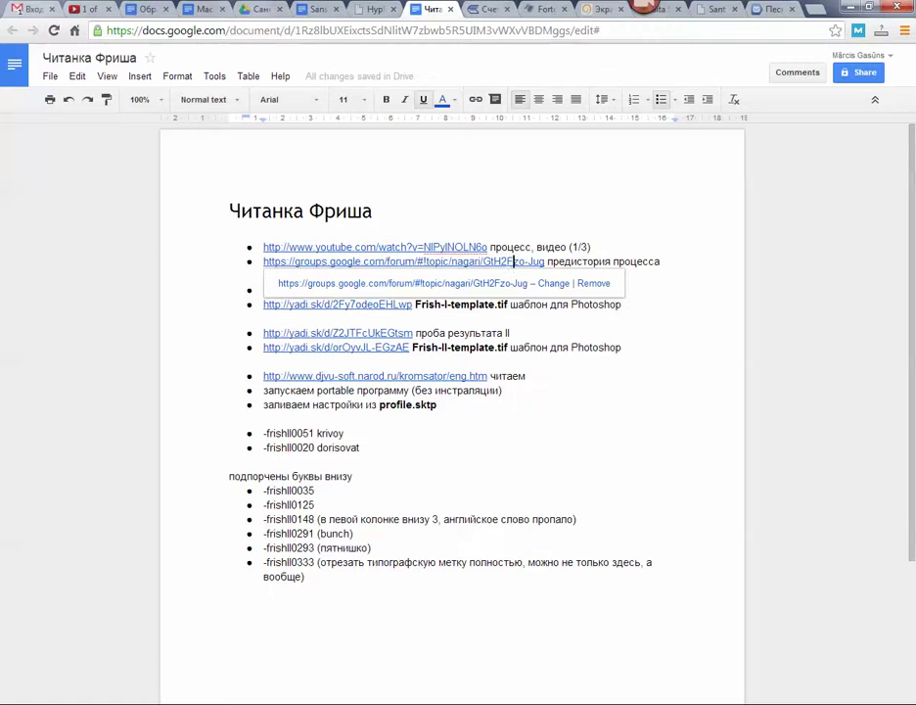
{"action": "left_click", "coordinate": [503, 348]}
{"action": "left_click", "coordinate": [526, 376]}
{"action": "type", "text": ", интсрукция"}
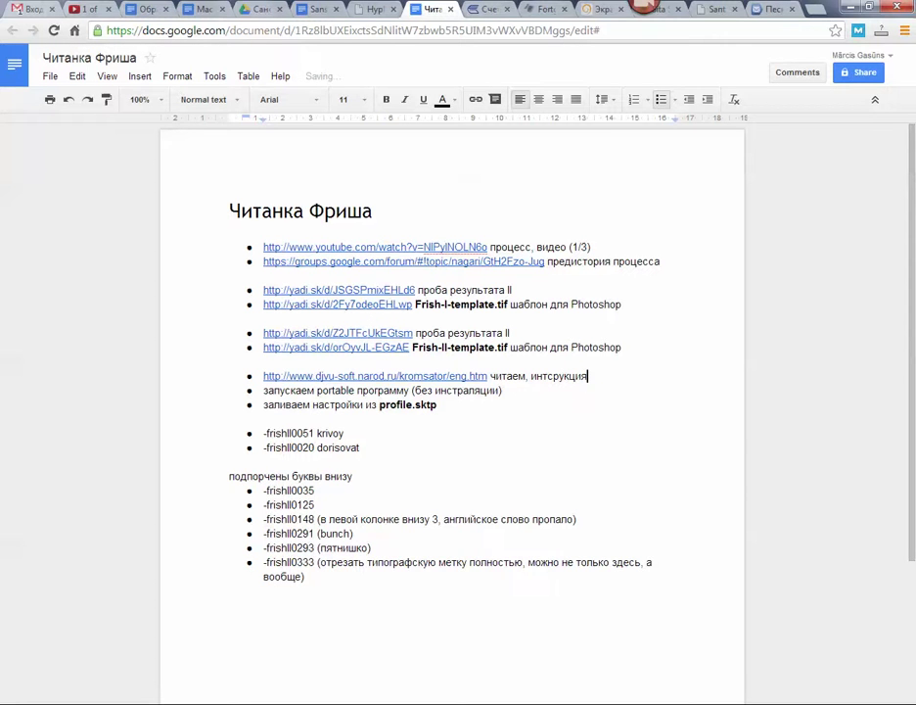
Step: Add 'По Фришу' as a Heading 3 on a new line below profile.sktp
{"action": "left_click", "coordinate": [229, 418]}
{"action": "key", "text": "Return"}
{"action": "type", "text": "По Фришу"}
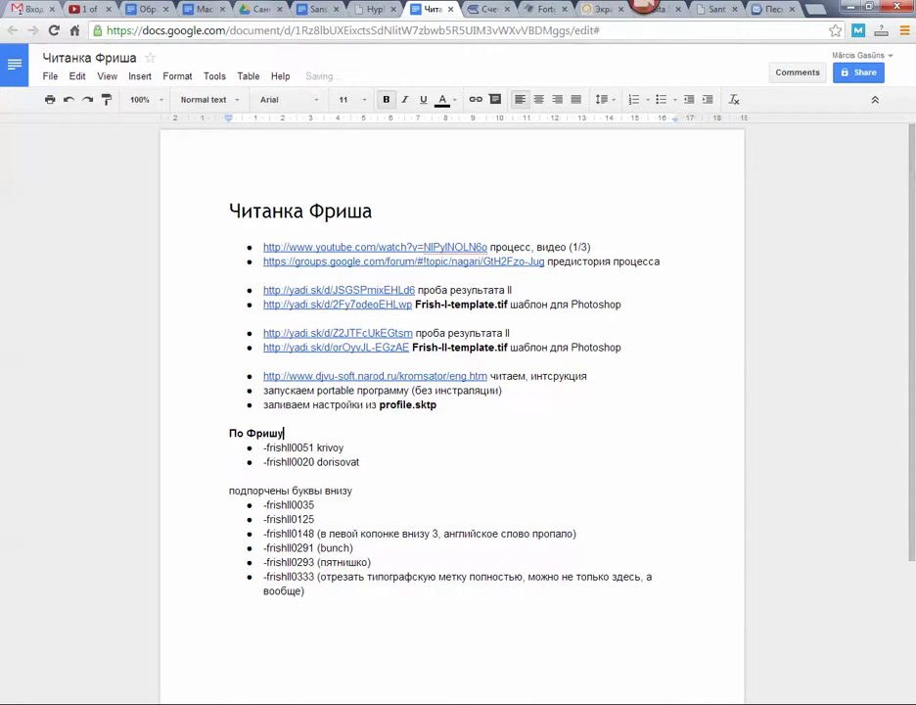
{"action": "key", "text": "ctrl+shift+Left"}
{"action": "key", "text": "ctrl+shift+Left"}
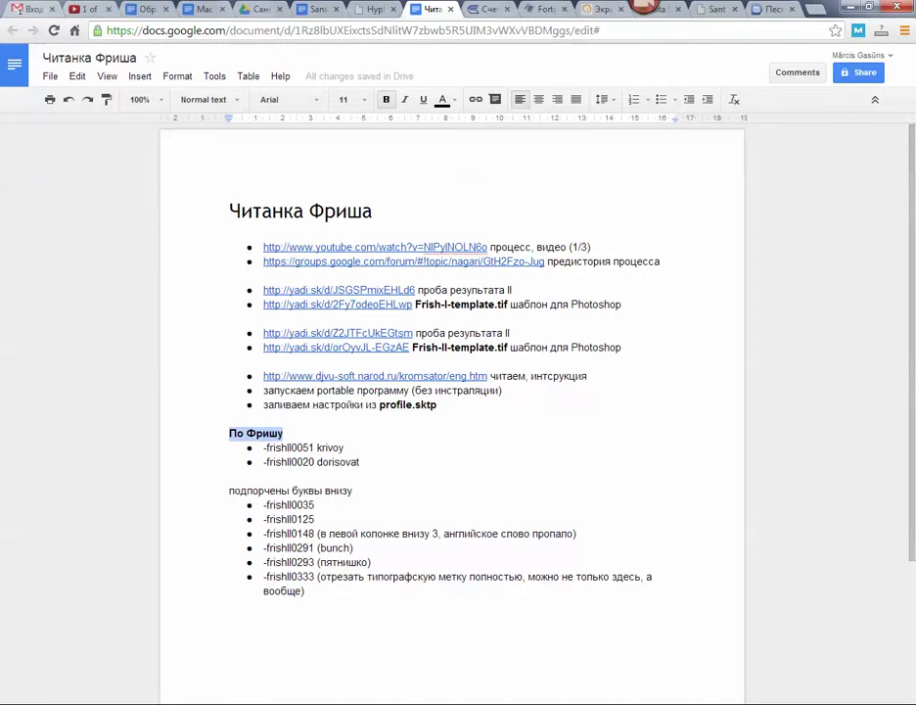
{"action": "left_click", "coordinate": [207, 99]}
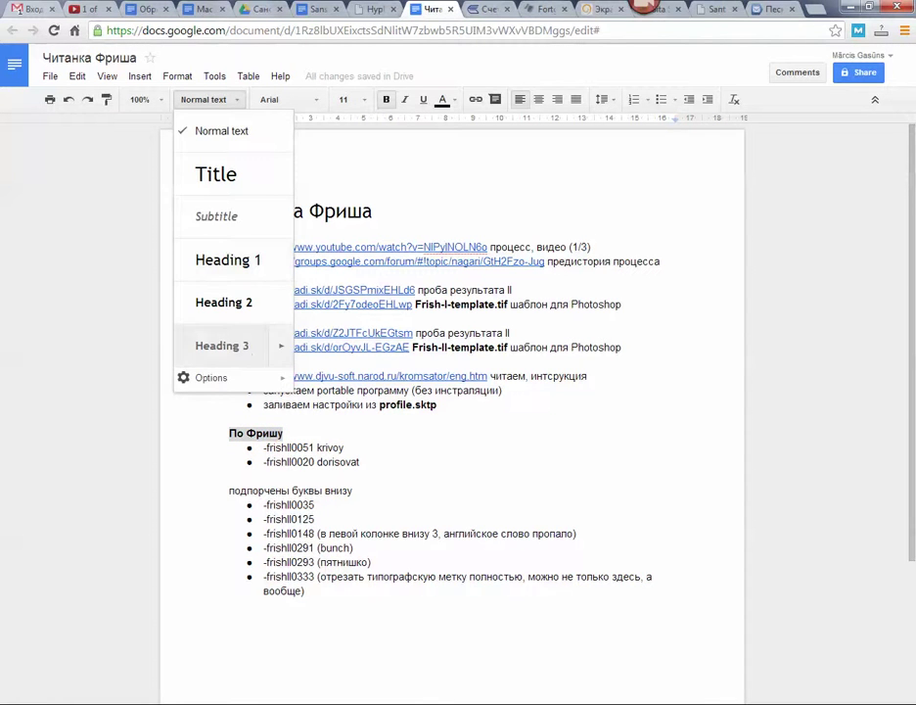
{"action": "left_click", "coordinate": [225, 345]}
{"action": "left_click", "coordinate": [229, 476]}
Step: Insert 'Техническая часть' under the document title, formatted as Heading 3
{"action": "left_click", "coordinate": [231, 233]}
{"action": "key", "text": "Return"}
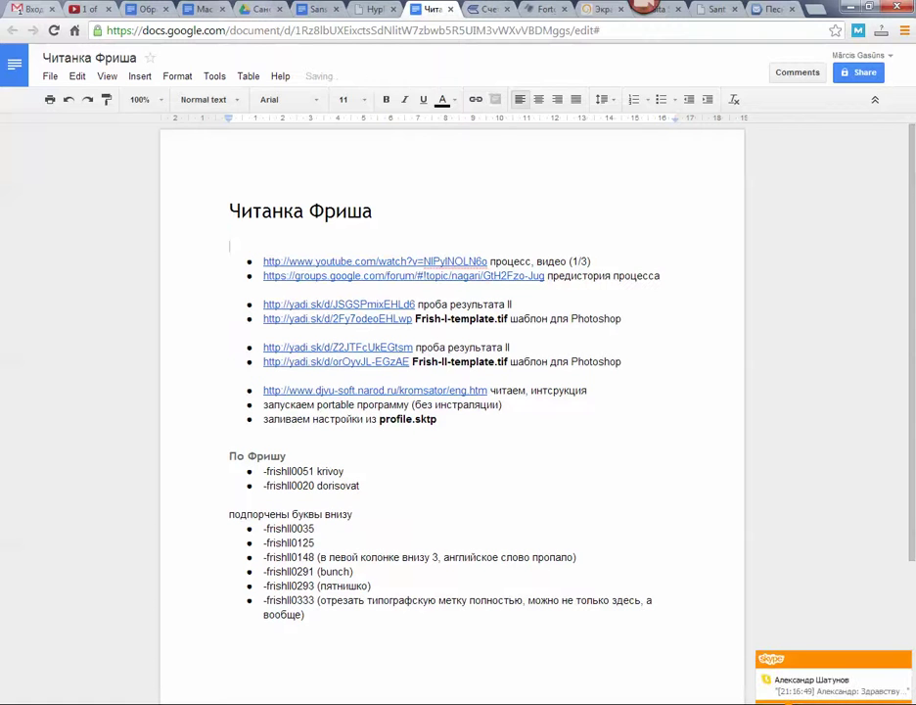
{"action": "type", "text": "Техническая часть"}
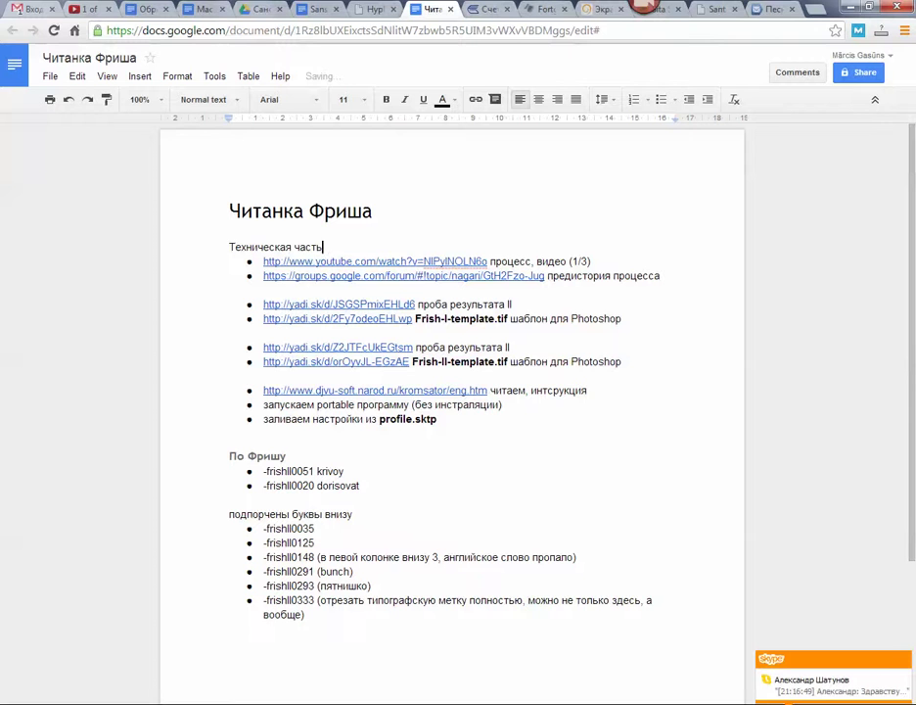
{"action": "key", "text": "shift+Home"}
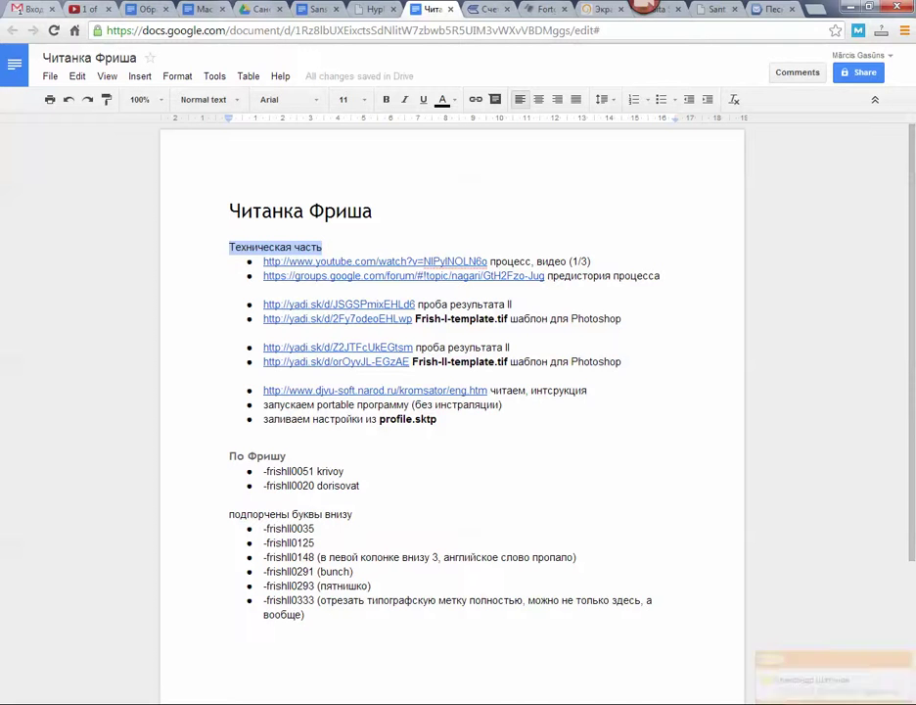
{"action": "left_click", "coordinate": [207, 98]}
{"action": "left_click", "coordinate": [231, 346]}
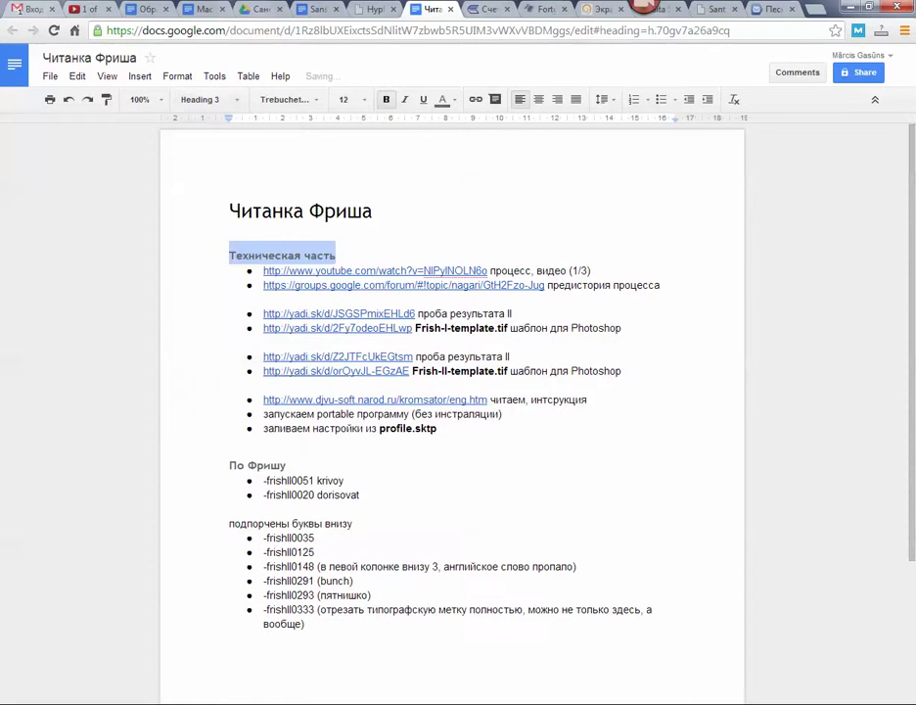
{"action": "left_click", "coordinate": [276, 255]}
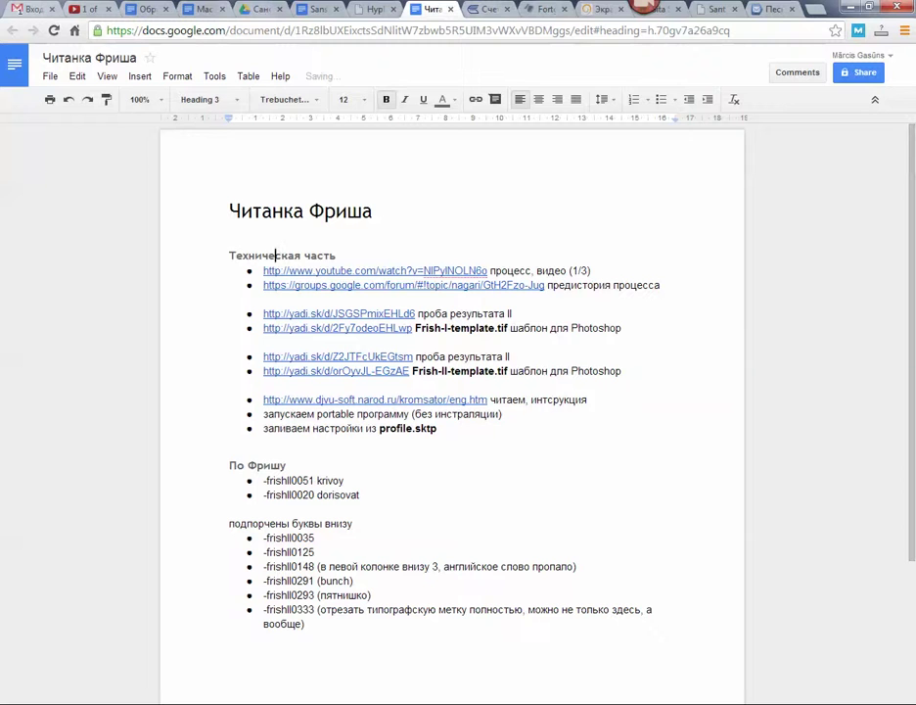